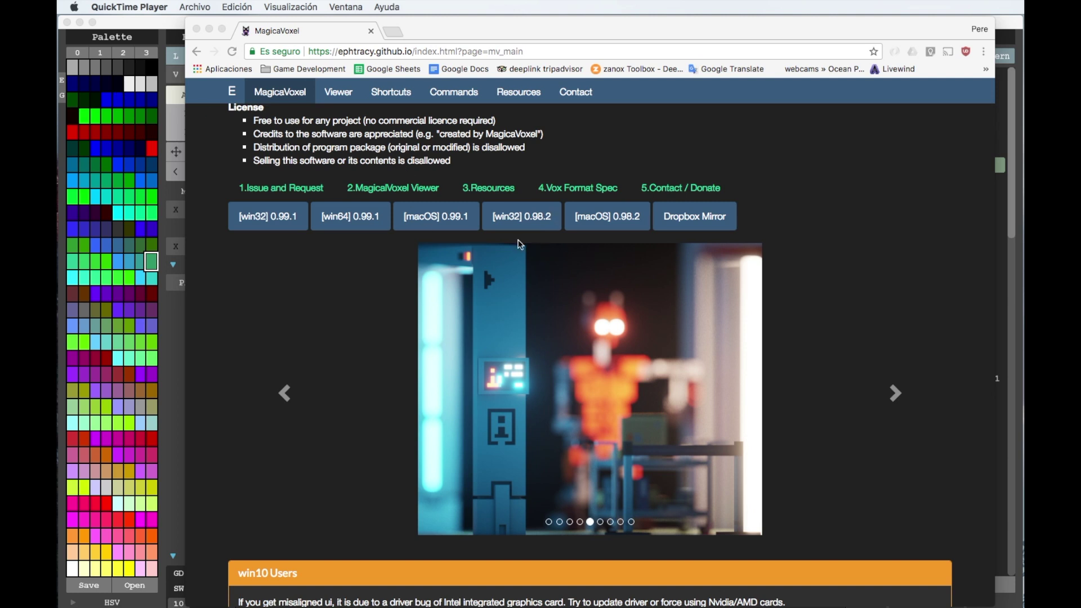
- Browse the website's screenshot slideshow and download buttons, then hide Chrome to reveal the green cube
click(549, 522)
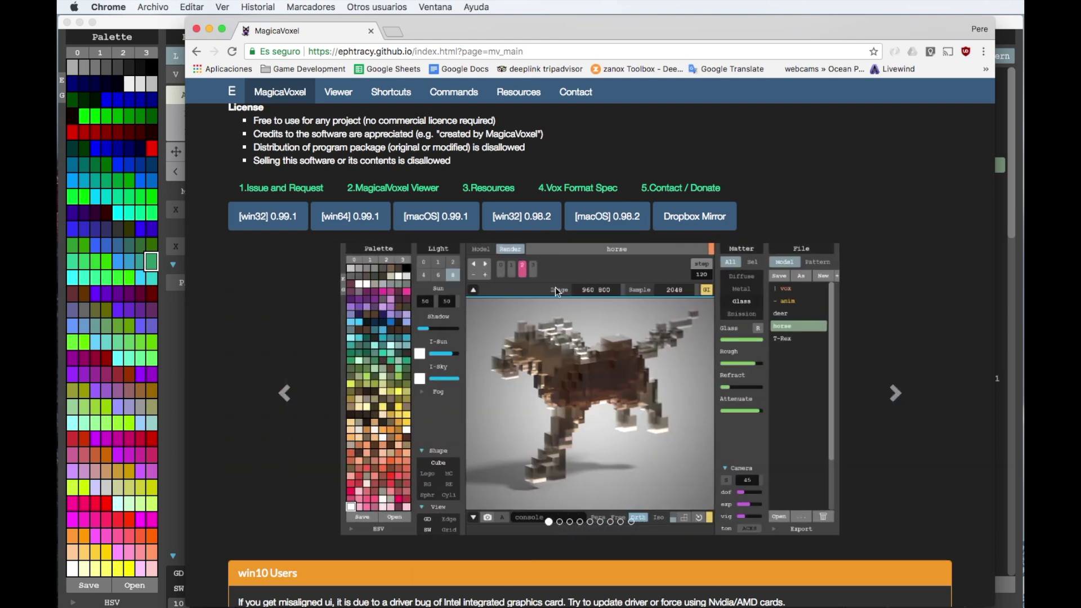
scroll(491, 274, down, 3)
scroll(491, 274, up, 5)
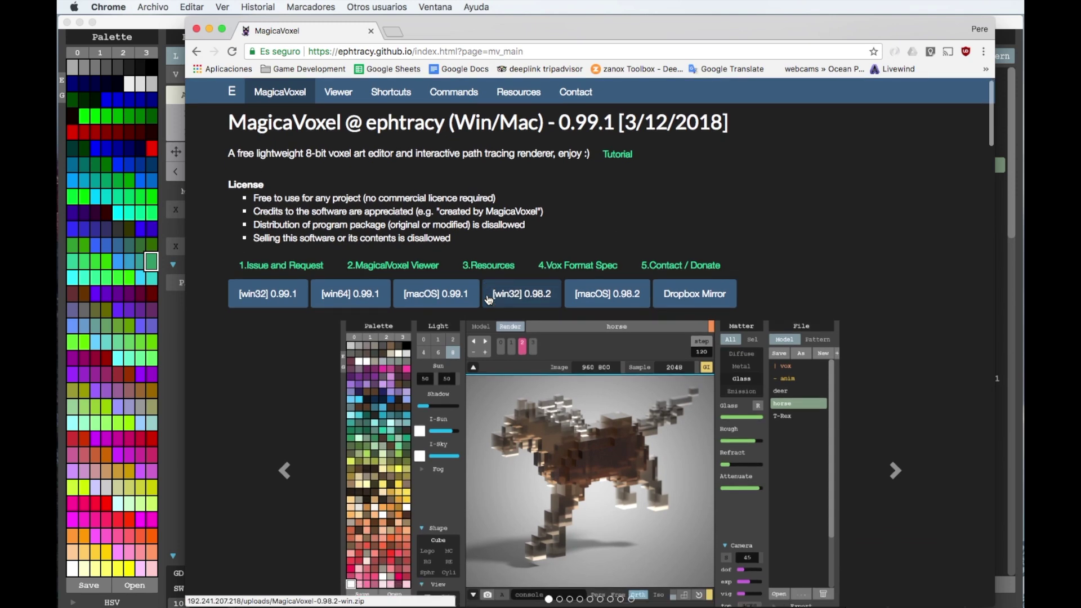
scroll(489, 300, down, 3)
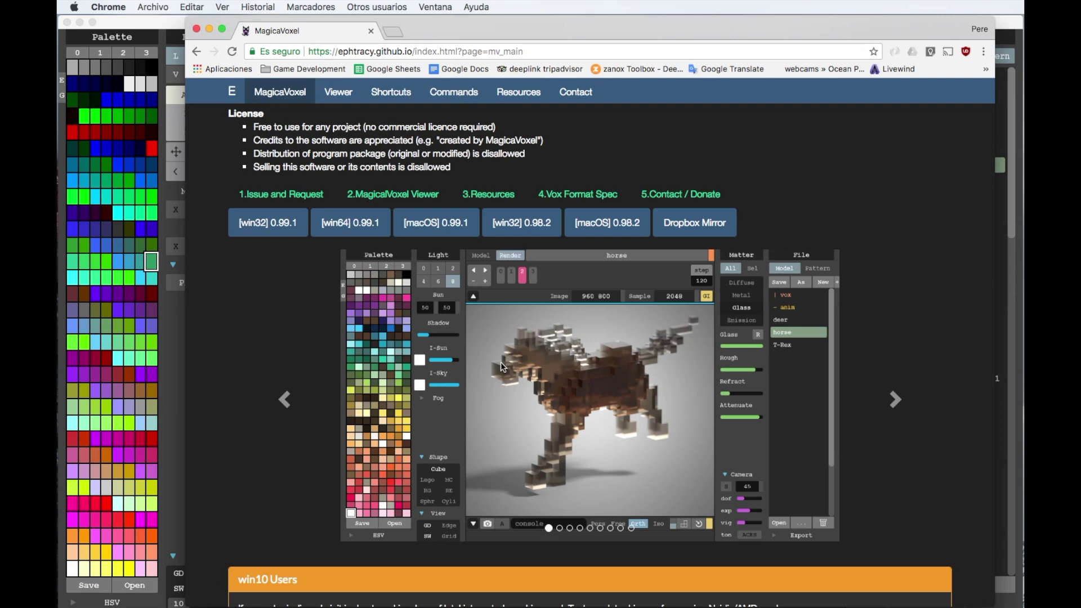
key(super+w)
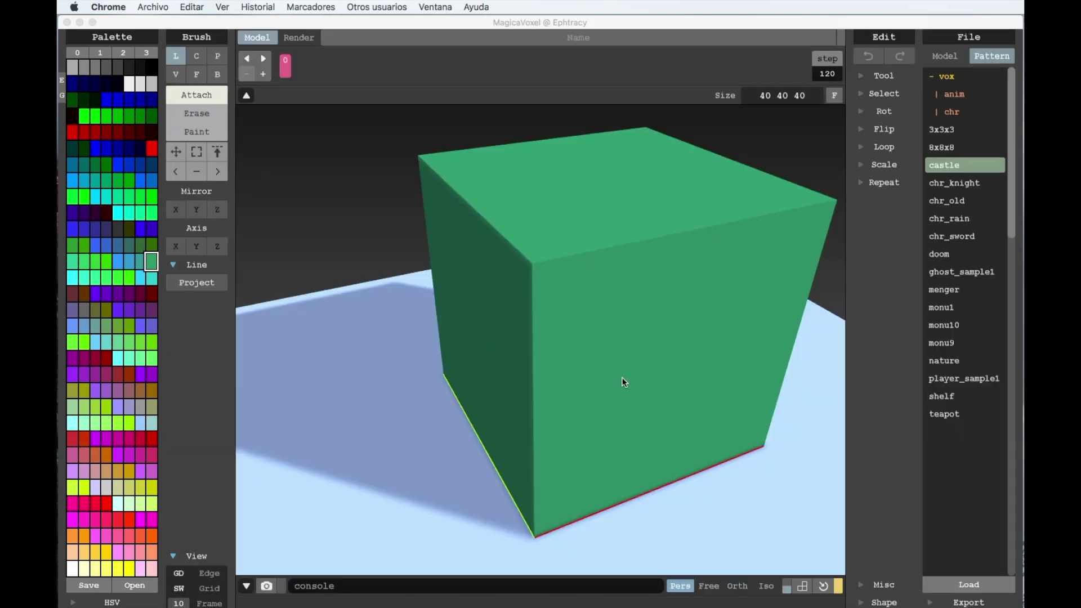
scroll(664, 333, down, 3)
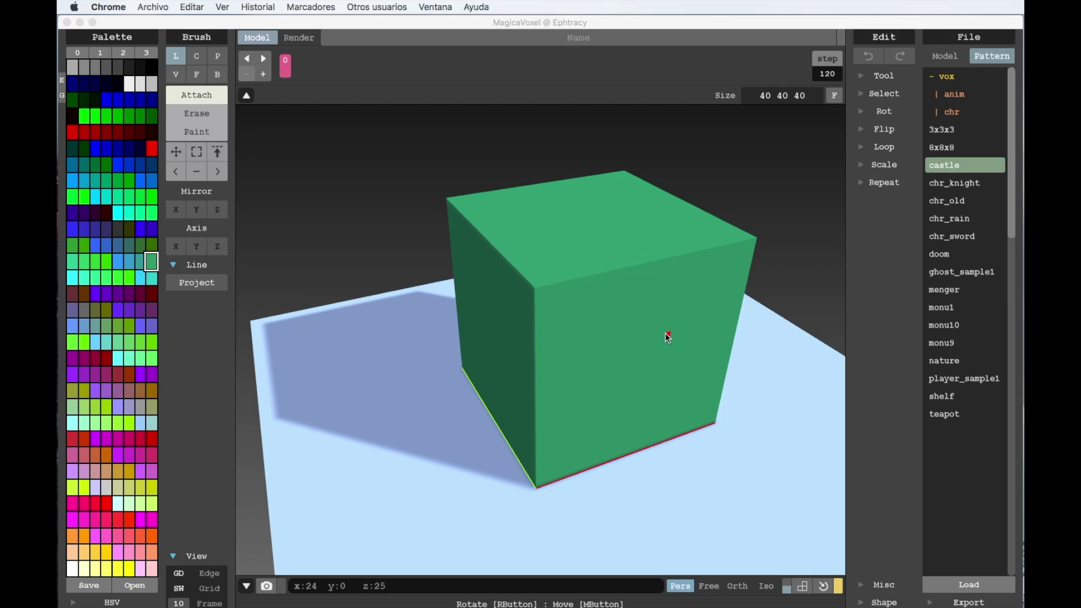
- Cycle through Default Palettes 2, 1 and 0, then pick a blue swatch on Palette 0
click(96, 52)
click(123, 52)
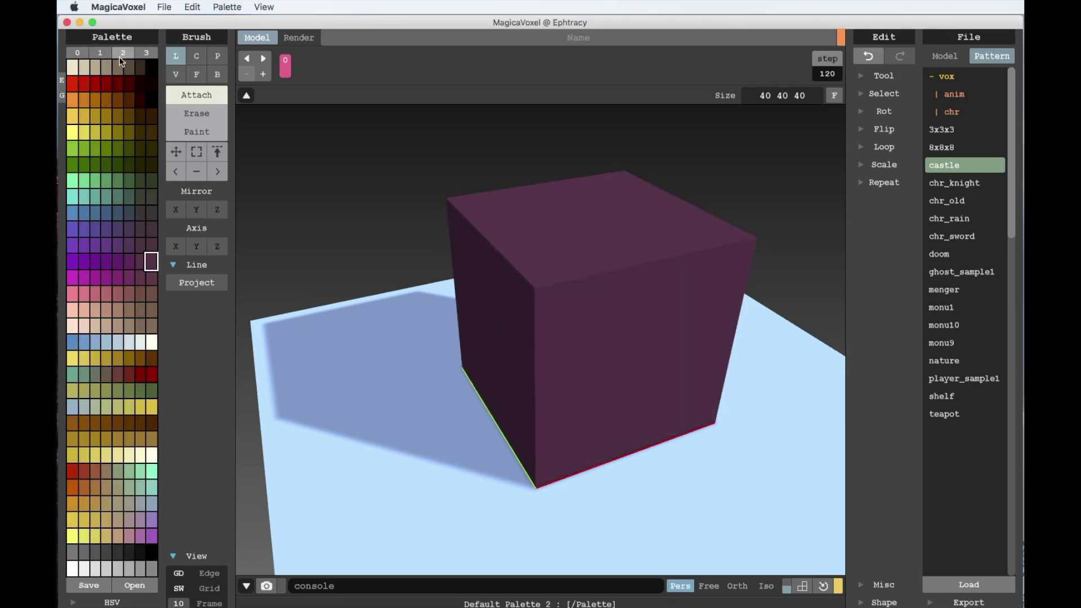
click(100, 52)
click(75, 53)
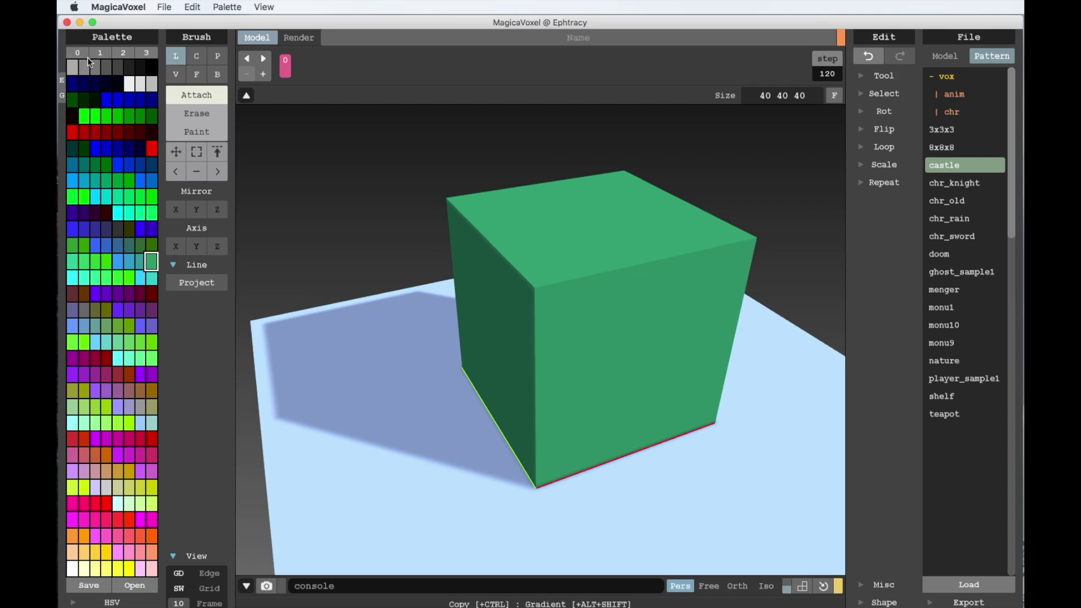
click(120, 53)
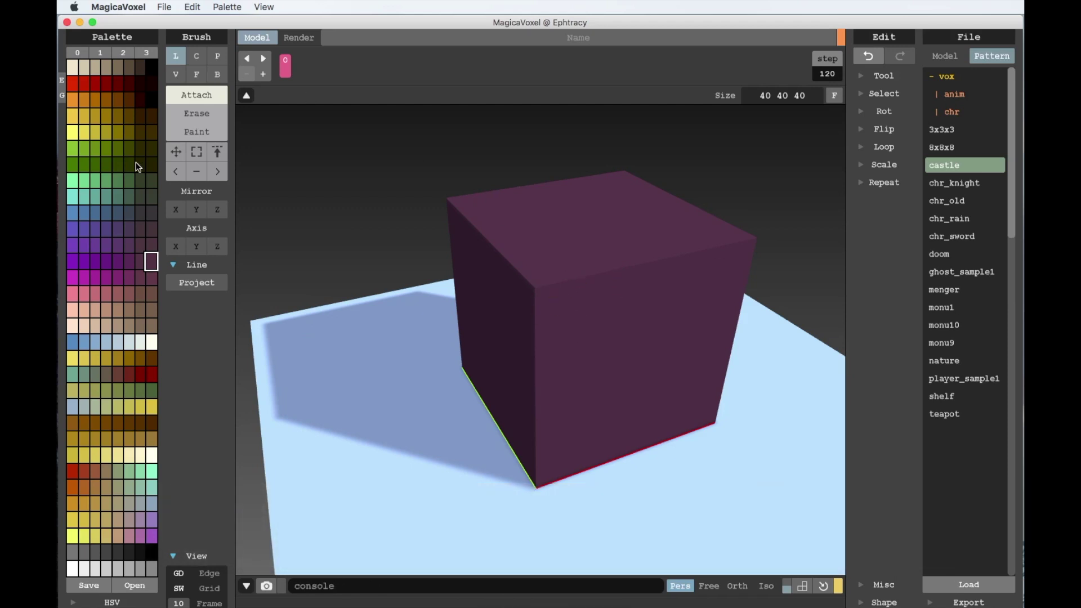
click(80, 53)
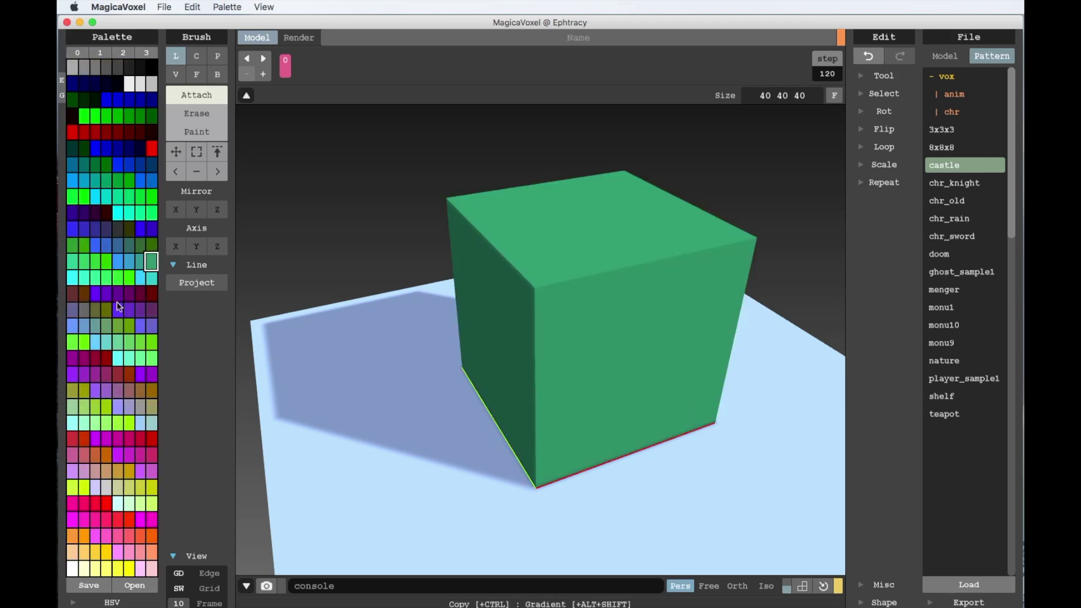
click(122, 263)
- Check Palettes 1 and 2 again and return to Default Palette 0
click(100, 52)
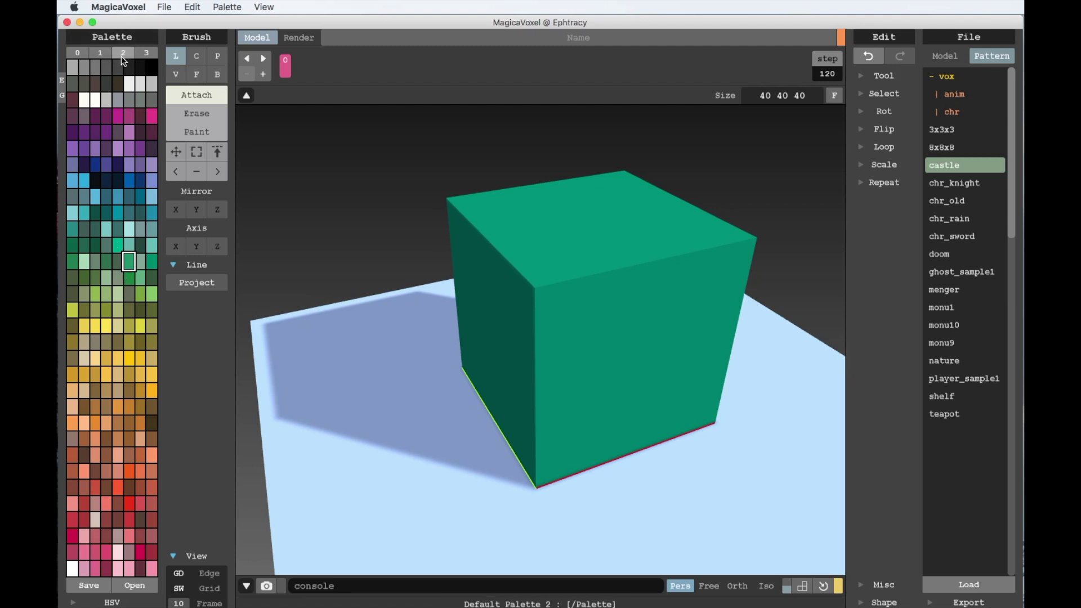
click(122, 51)
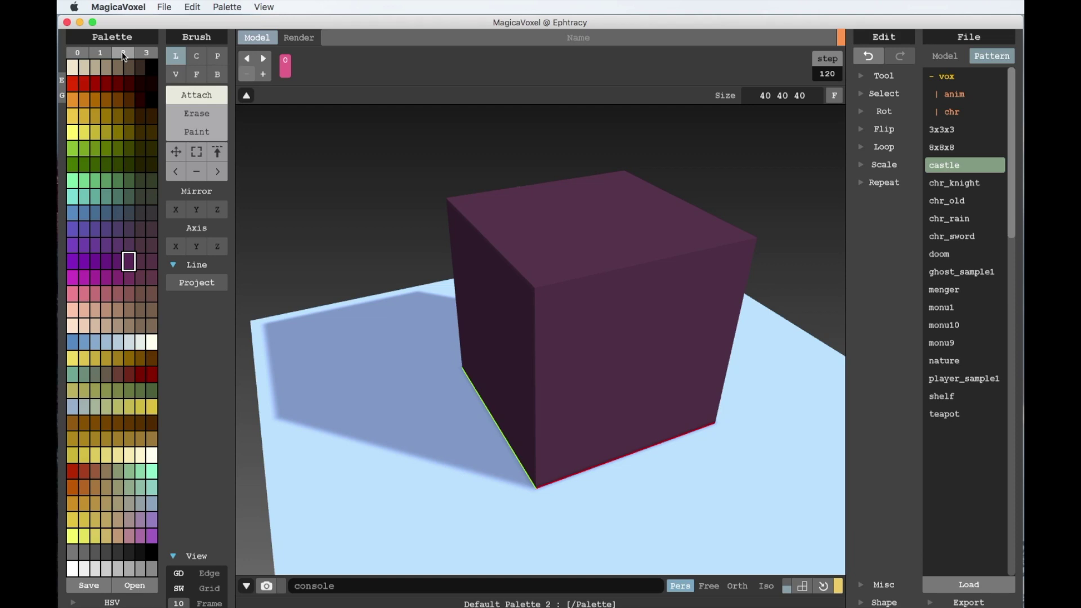
click(101, 53)
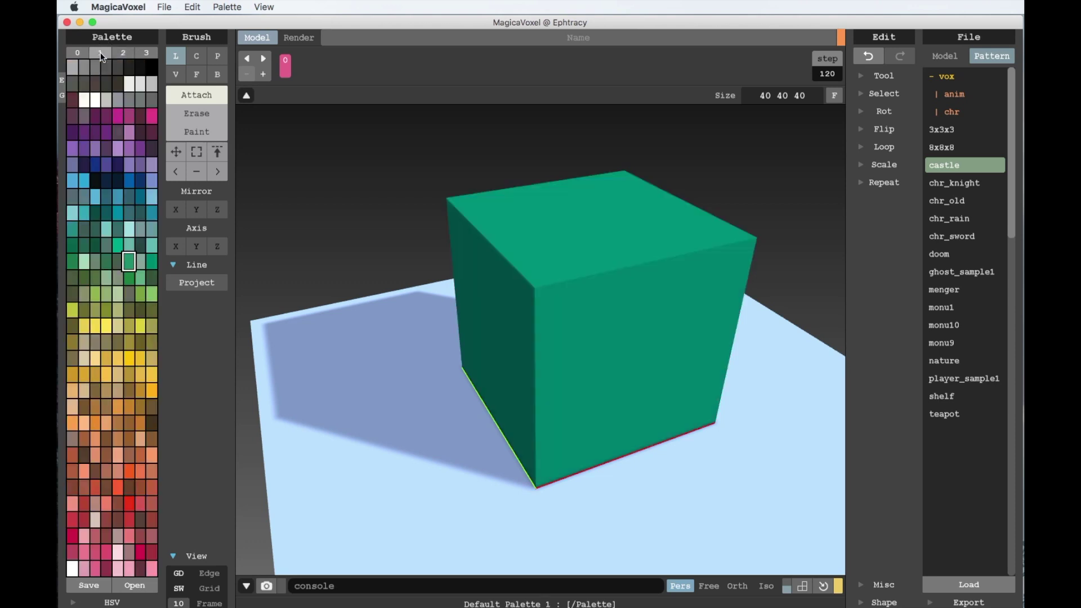
click(81, 53)
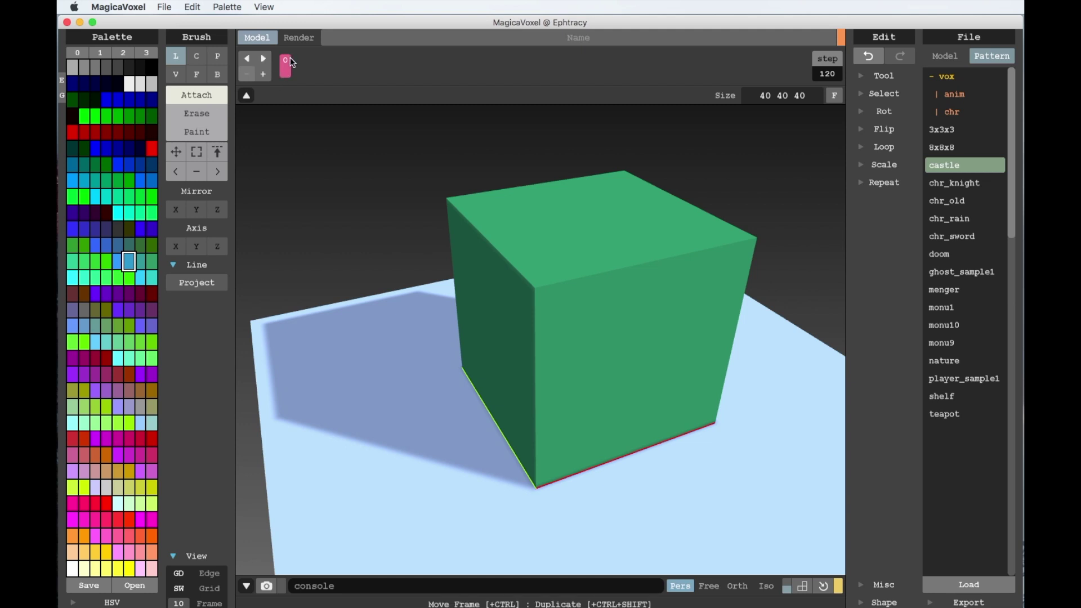
click(263, 76)
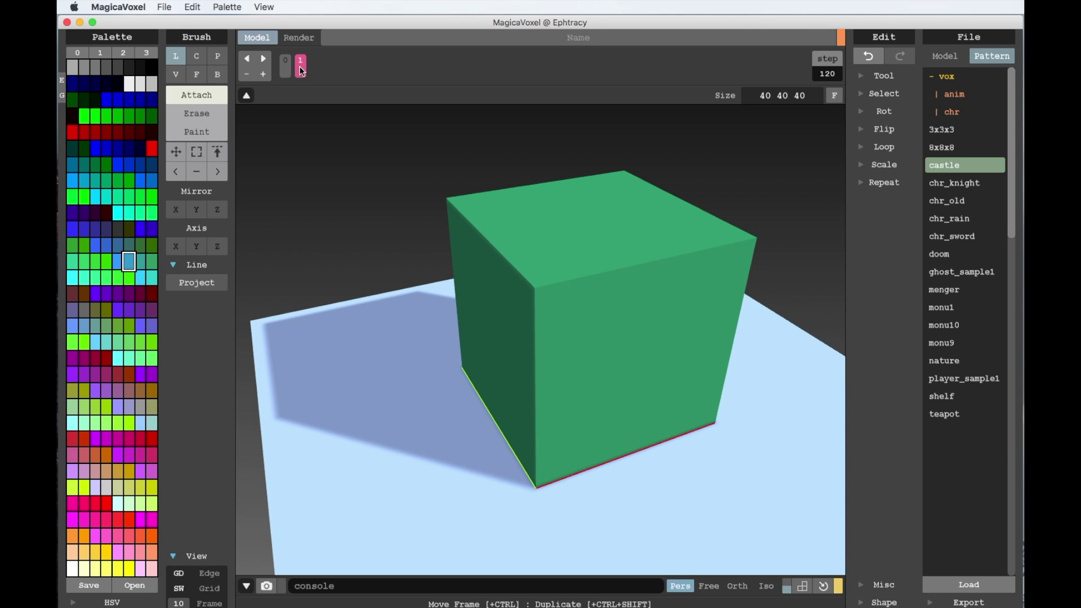
click(286, 67)
click(299, 67)
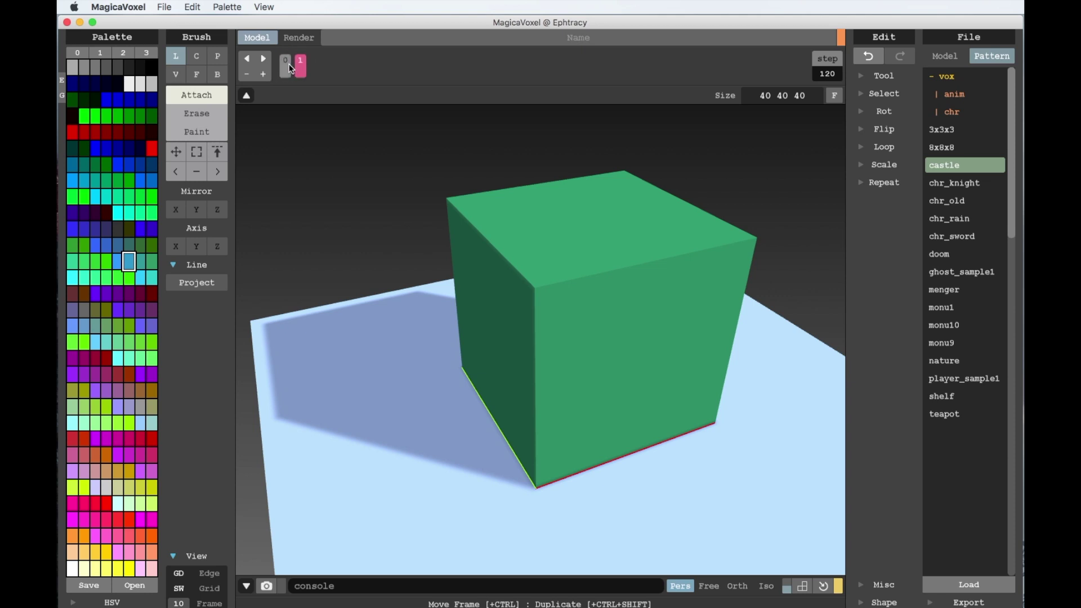
click(247, 74)
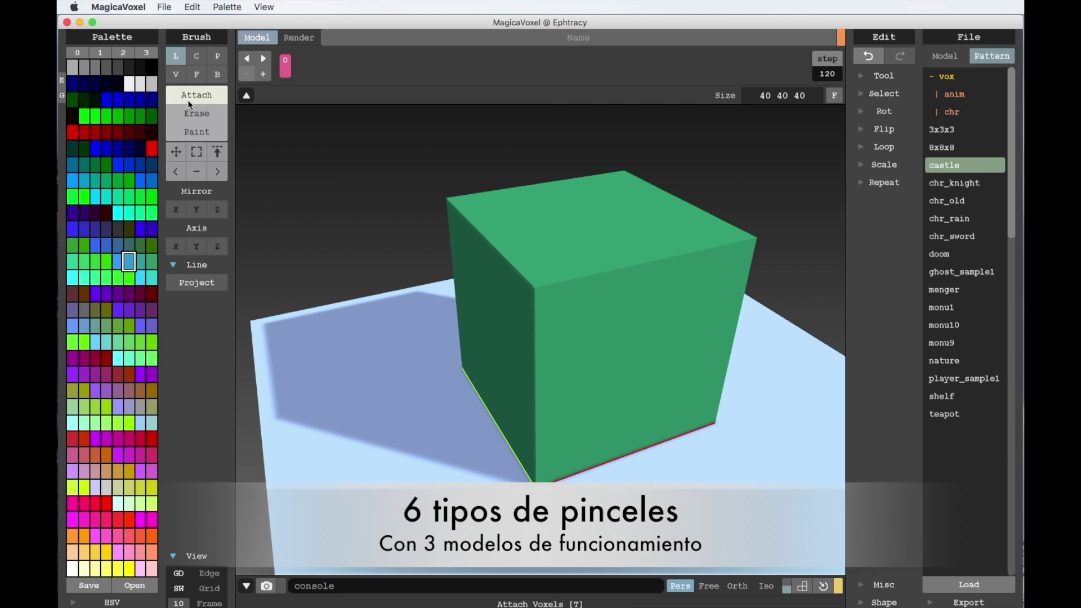
- Pick red as the drawing colour and try a drag with the line brush
click(199, 76)
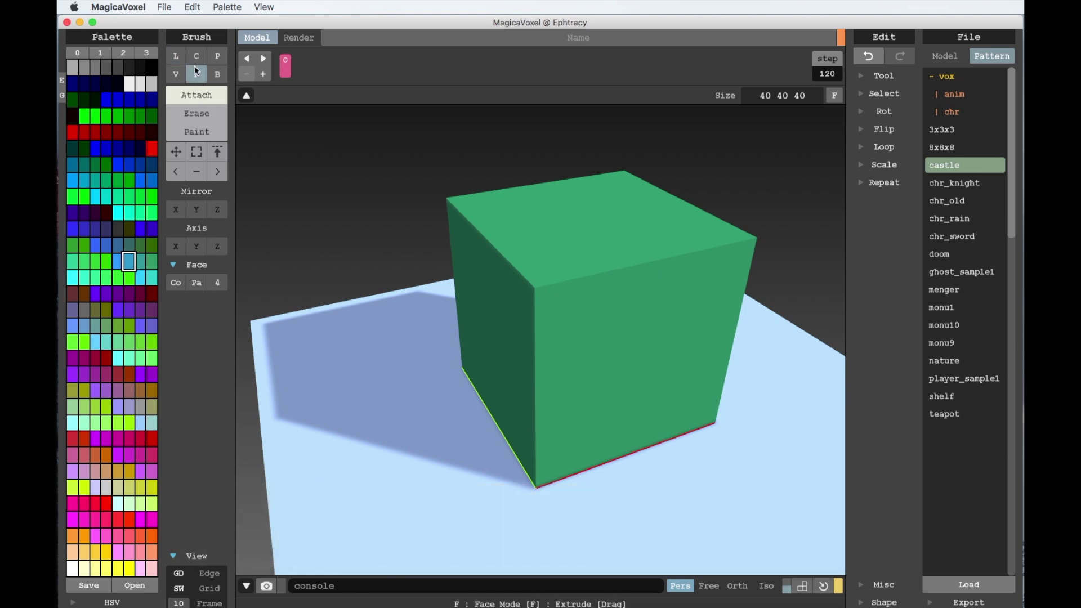
click(184, 59)
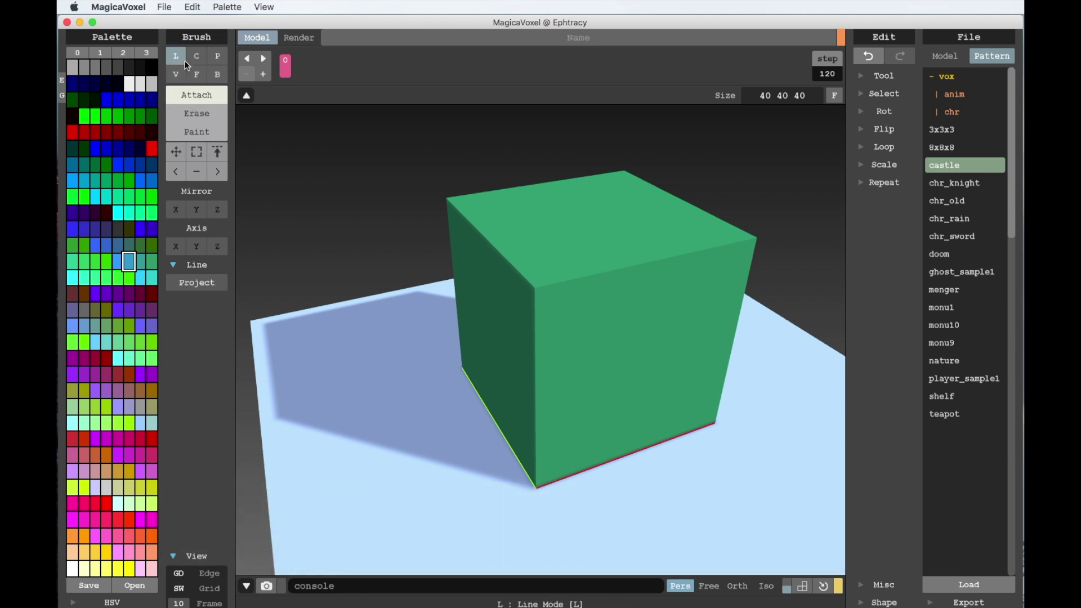
click(151, 149)
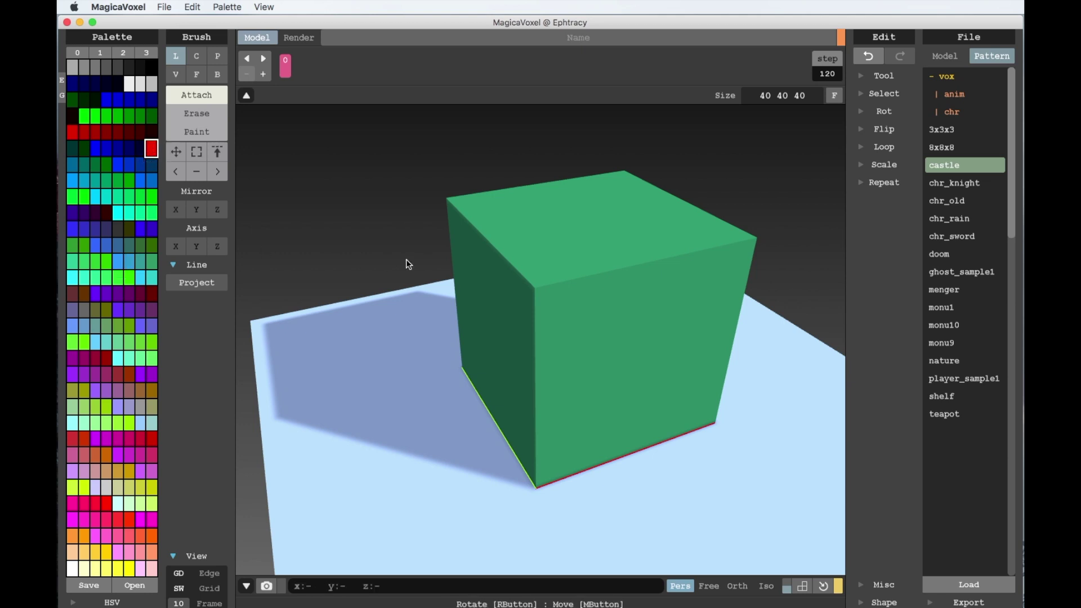
drag(506, 217, 527, 220)
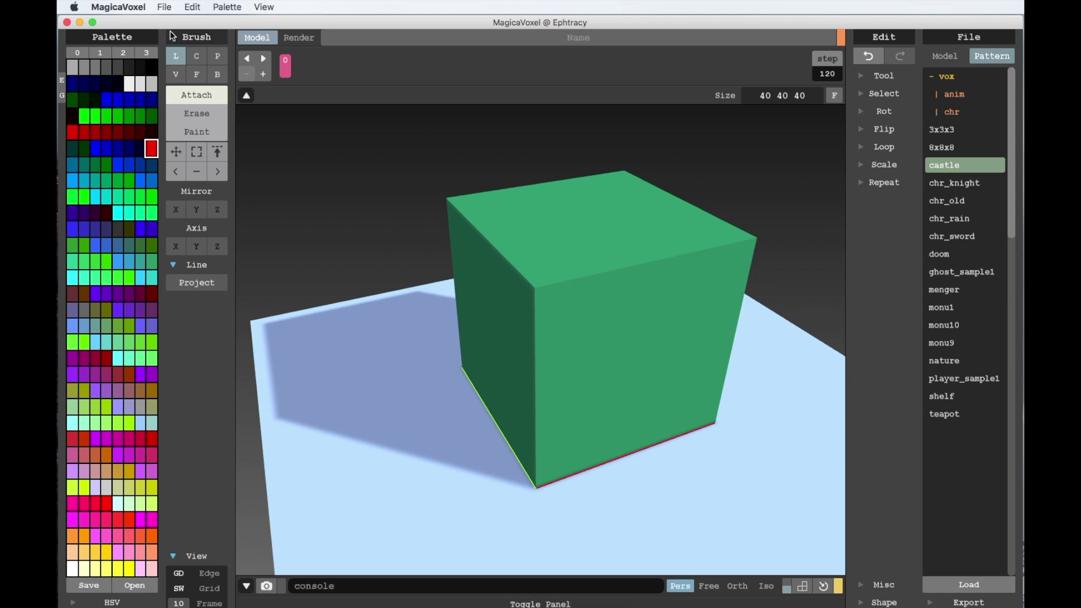
- With the Face brush in Erase mode, strip the front layers and lower the top about 20 layers
click(197, 75)
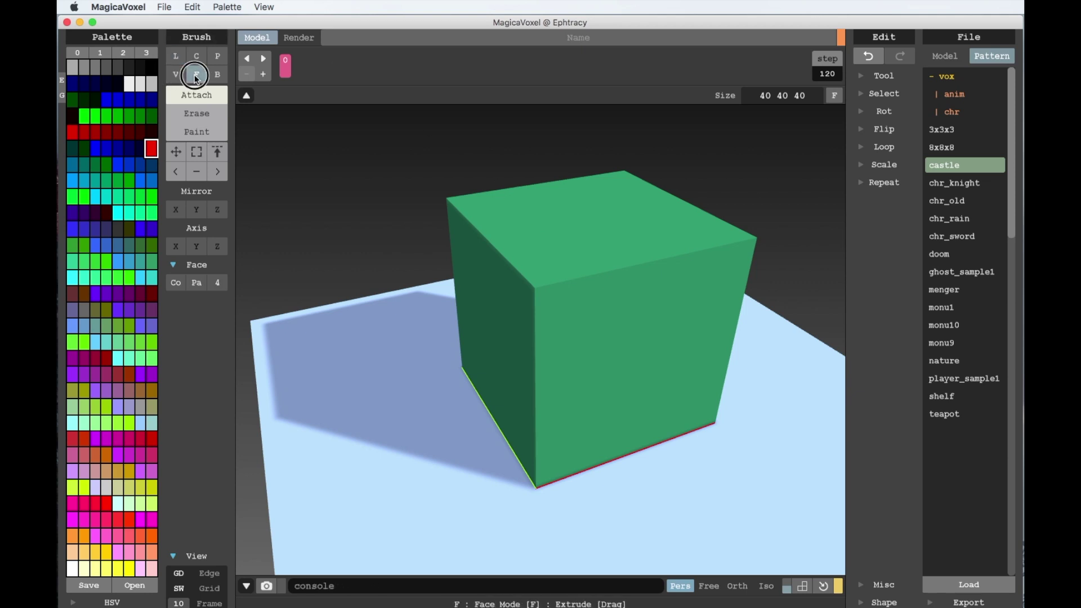
click(201, 115)
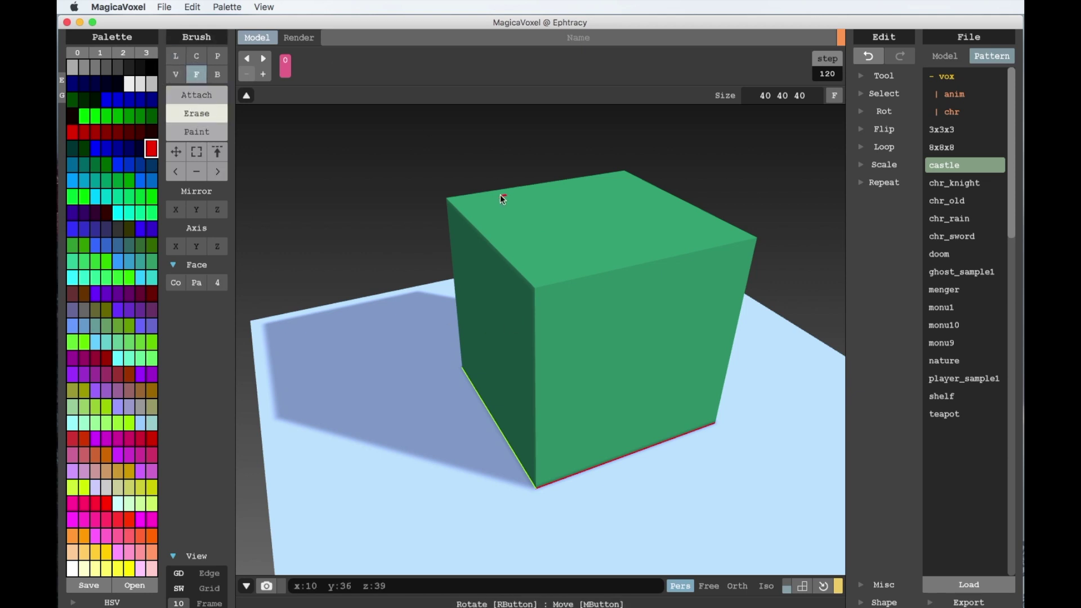
click(545, 292)
click(537, 287)
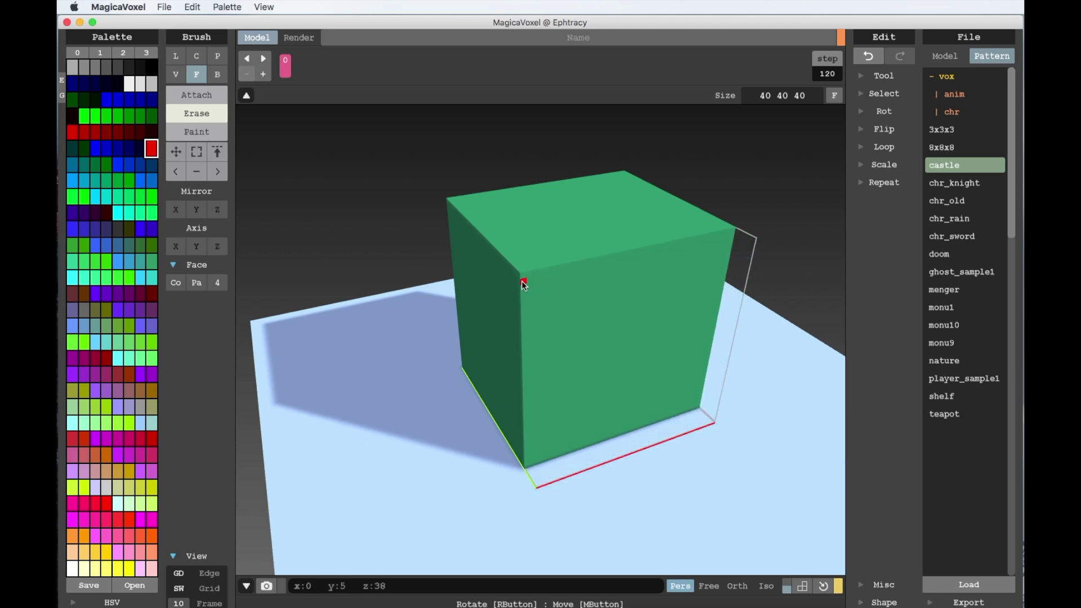
drag(511, 220, 507, 310)
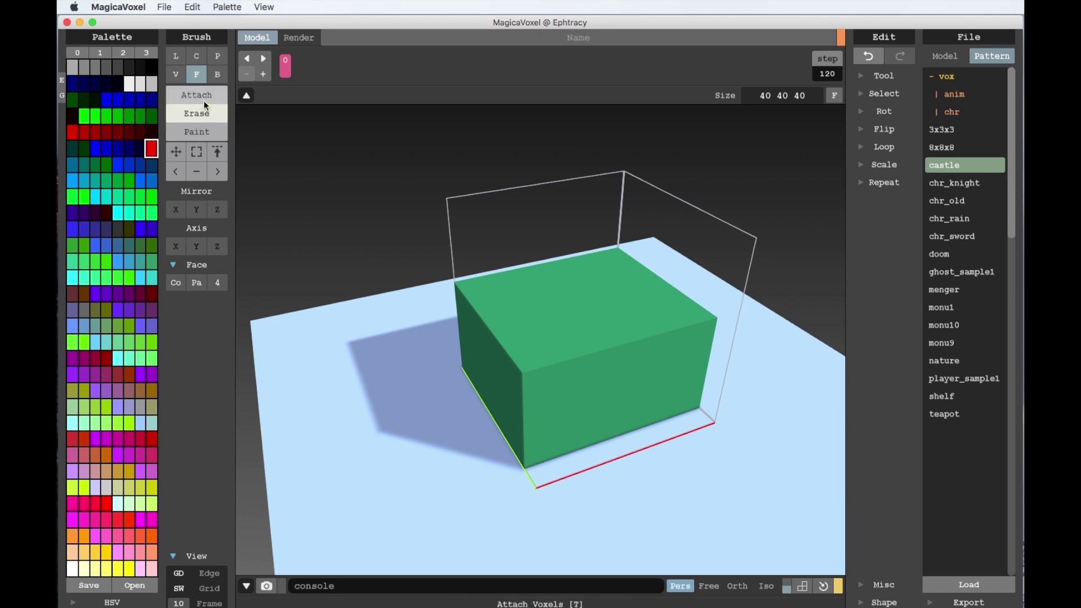
- In Attach mode, extrude red outward from the box's front and top faces
click(200, 97)
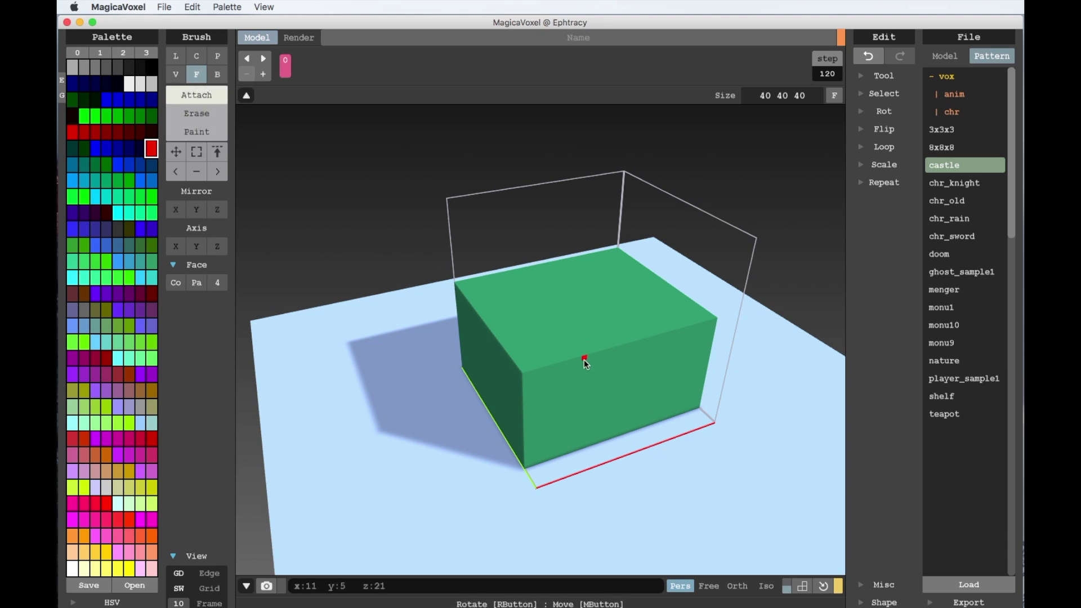
drag(584, 362, 597, 383)
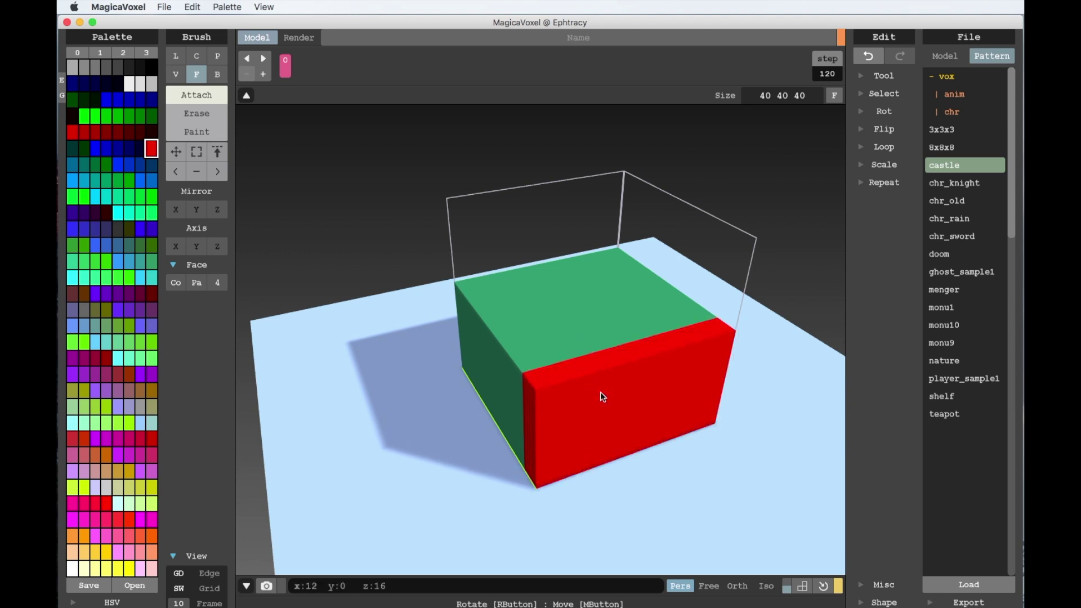
mouse_move(520, 367)
mouse_down()
mouse_move(535, 337)
mouse_move(551, 371)
mouse_up()
click(521, 331)
click(516, 315)
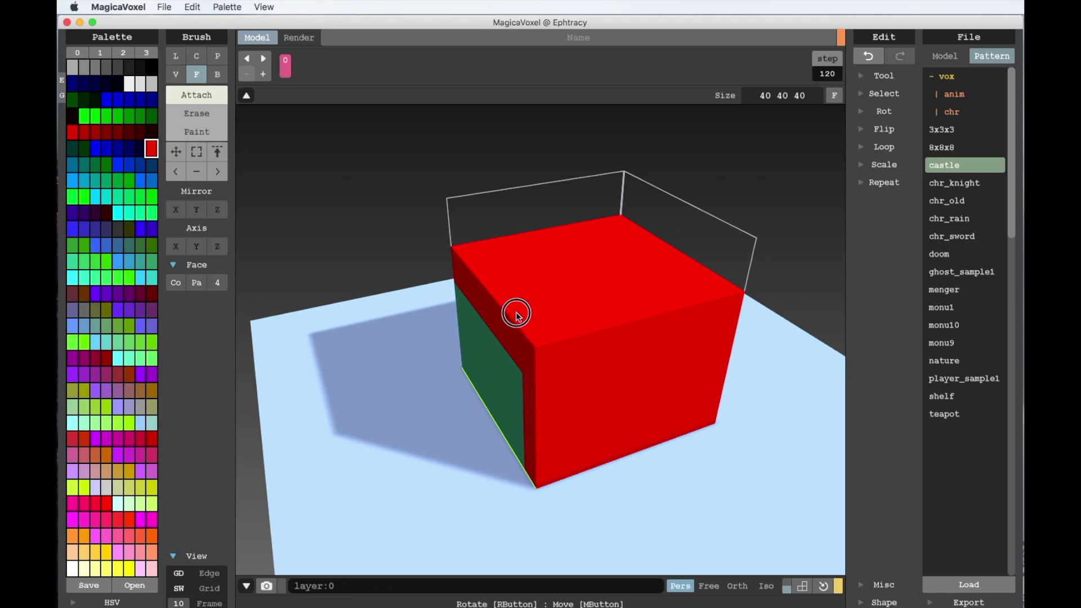
mouse_move(517, 320)
mouse_down()
mouse_move(522, 300)
mouse_move(515, 322)
mouse_up()
- Raise the red block's top several more voxel layers
click(516, 355)
click(521, 344)
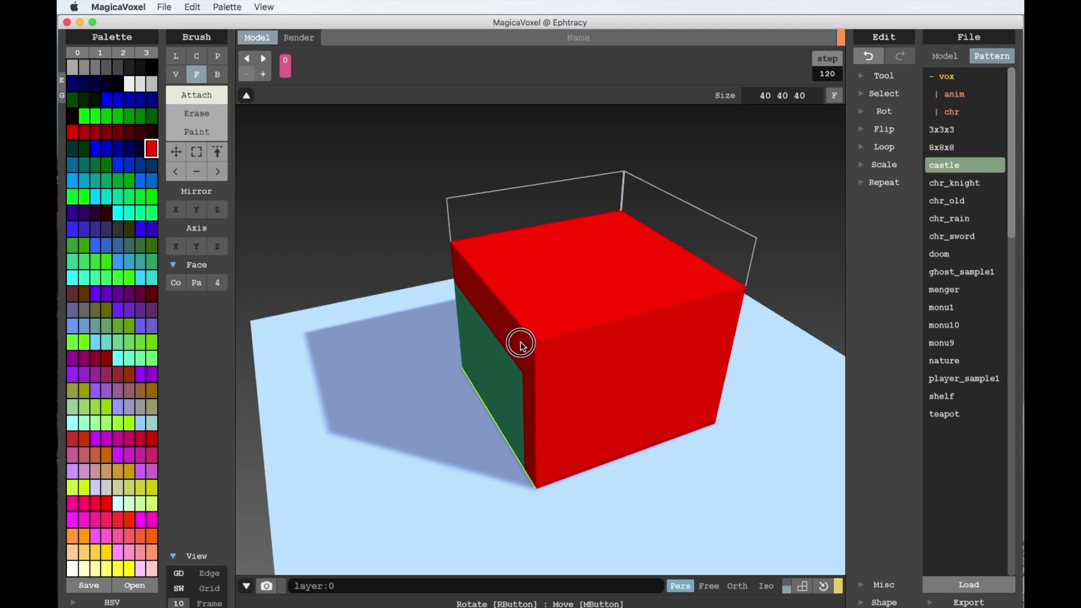
click(536, 345)
drag(530, 337, 528, 357)
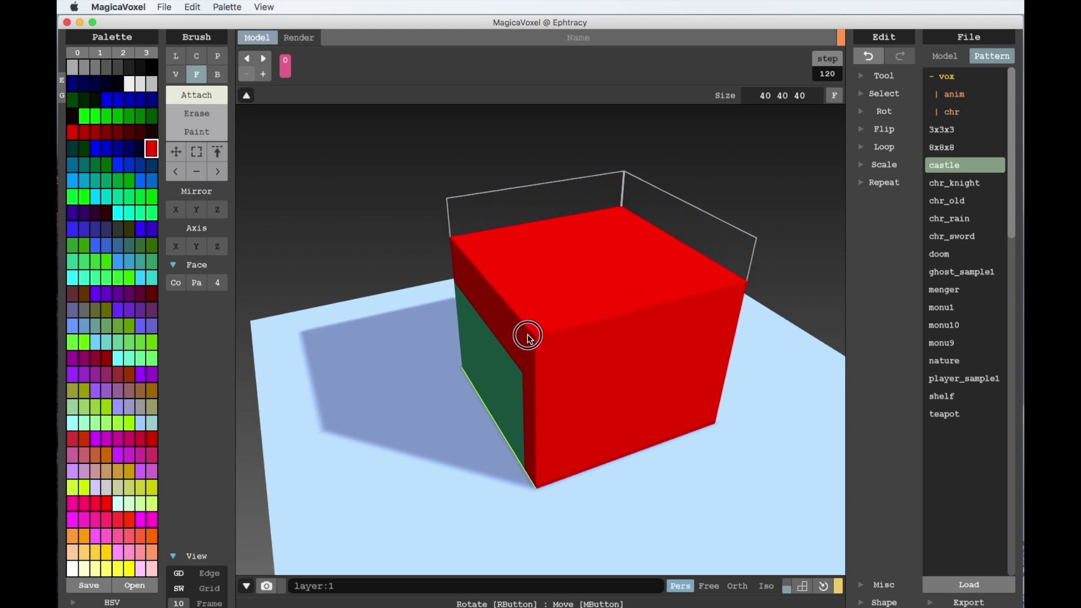
click(513, 333)
click(514, 316)
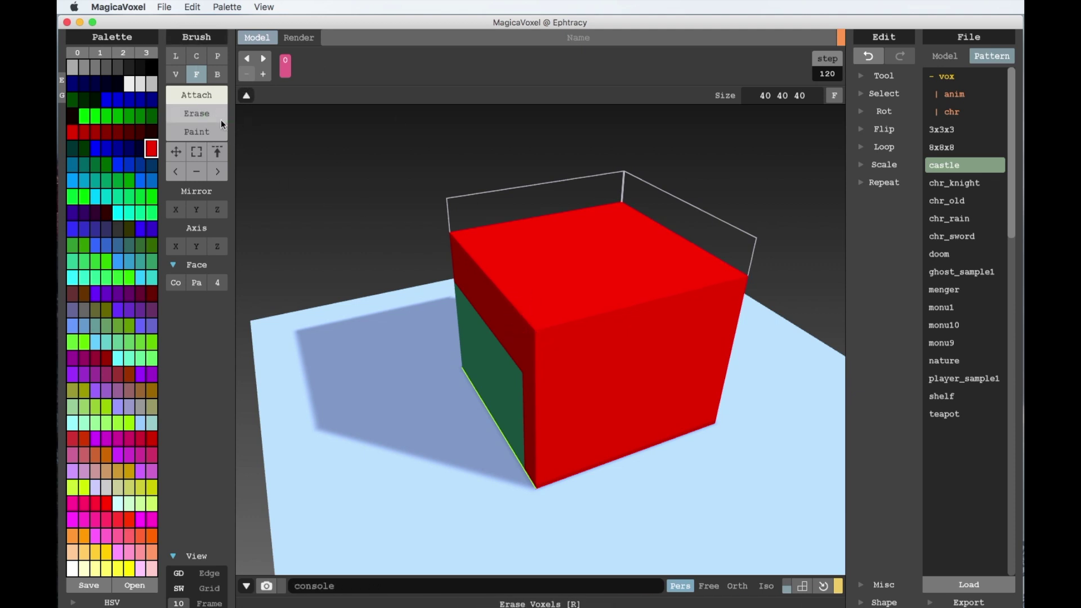
click(514, 304)
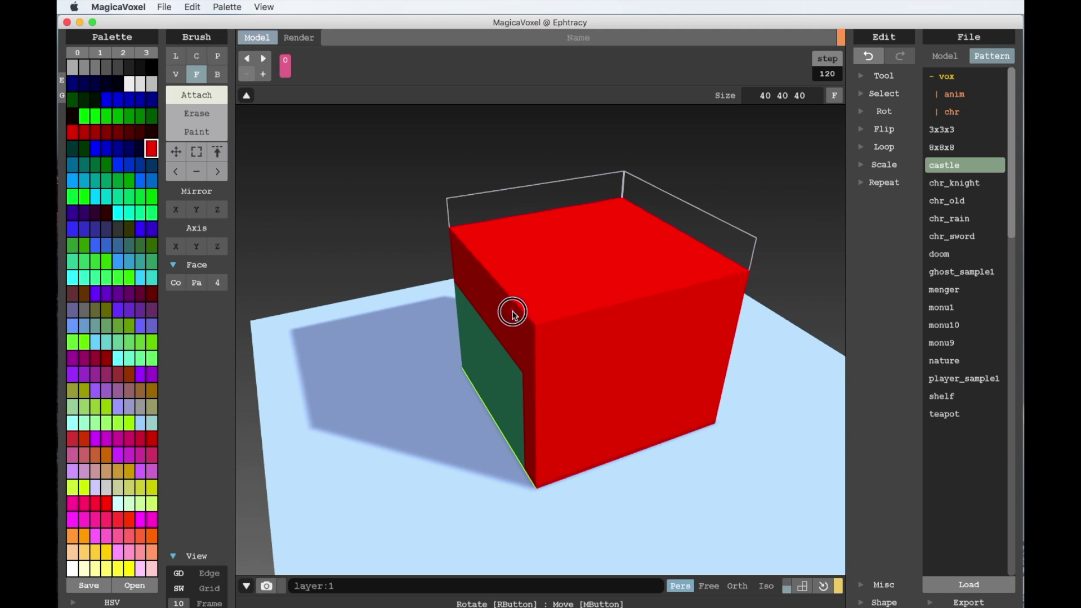
click(510, 301)
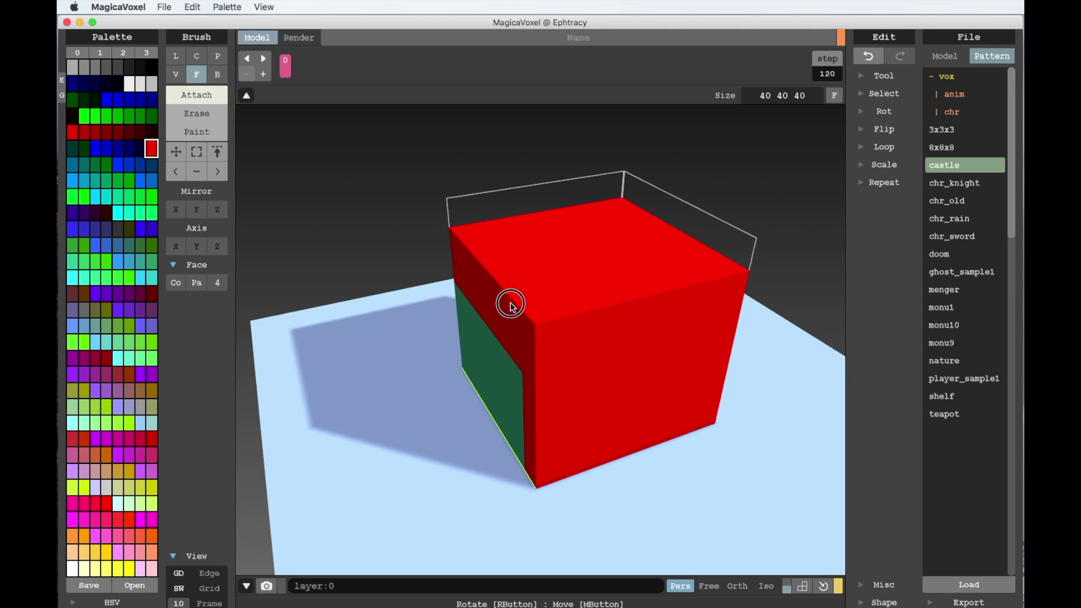
- Erase the left face back until only a thin green slab remains
click(196, 113)
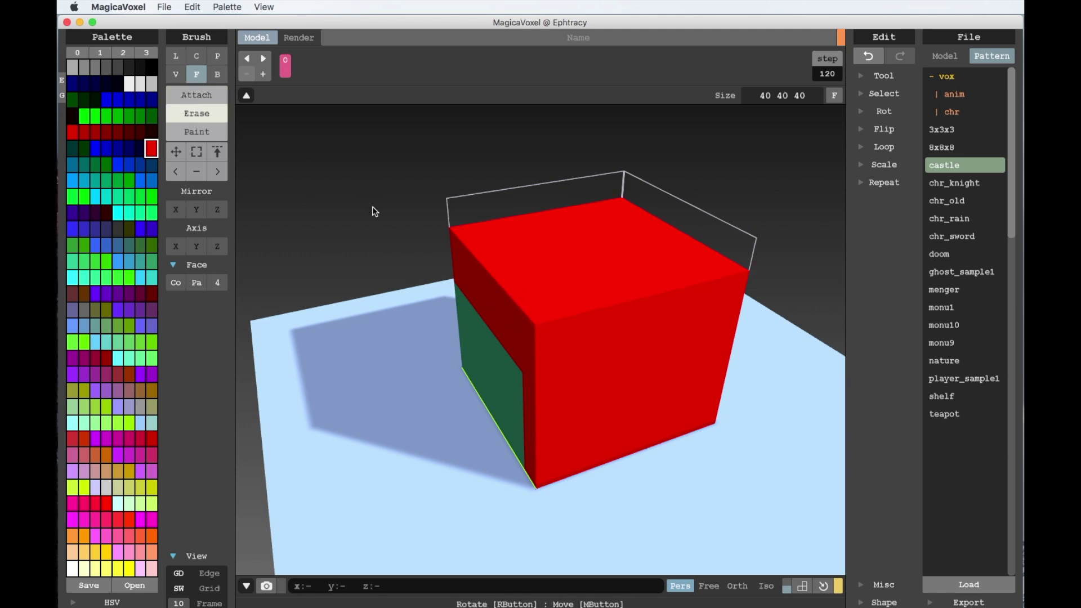
click(512, 302)
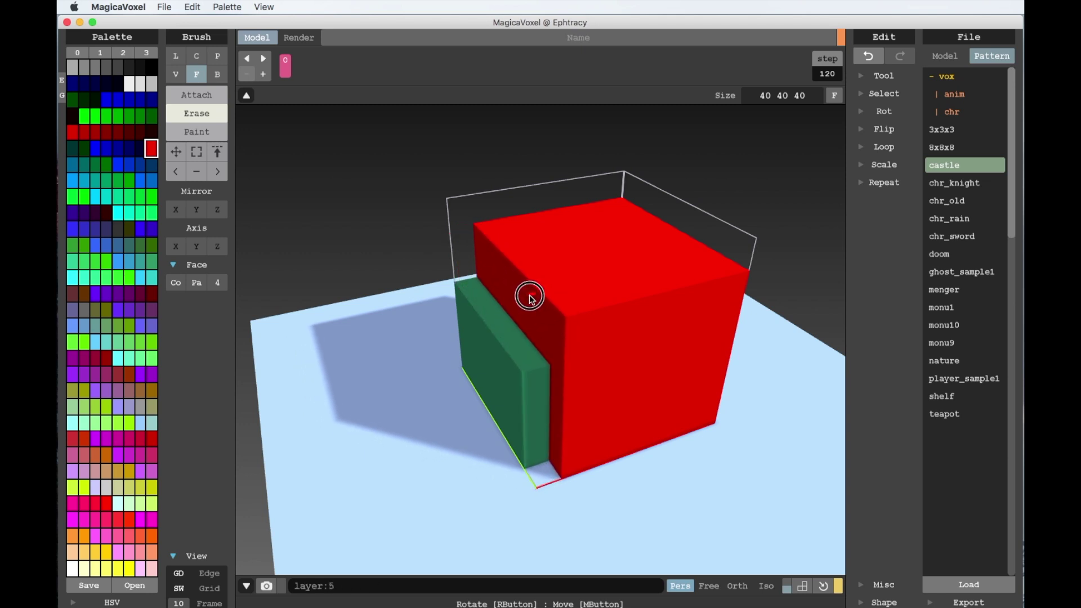
drag(521, 301, 520, 307)
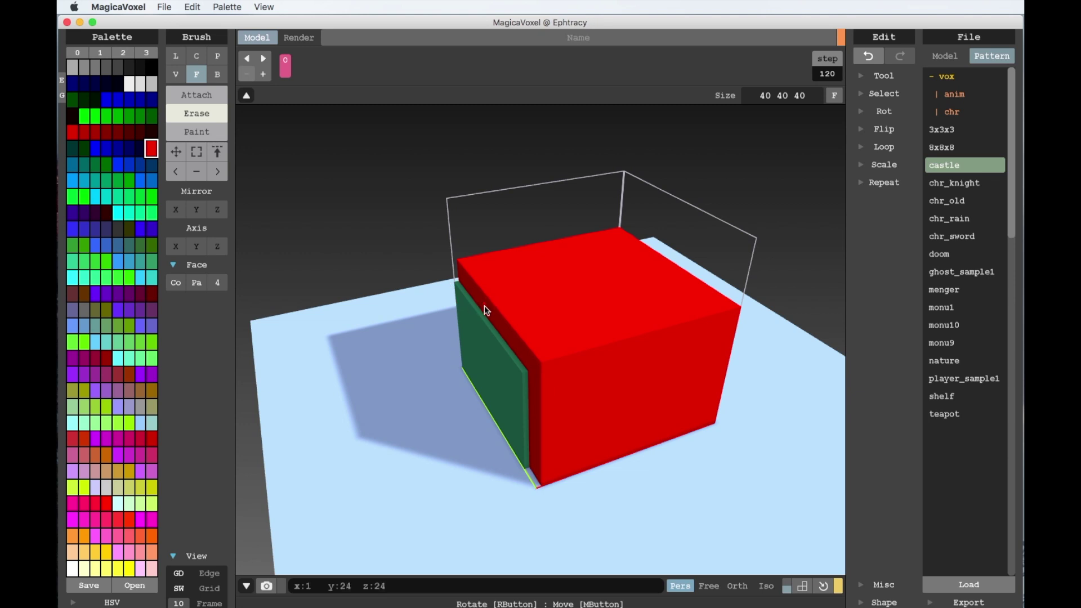
drag(487, 310, 568, 285)
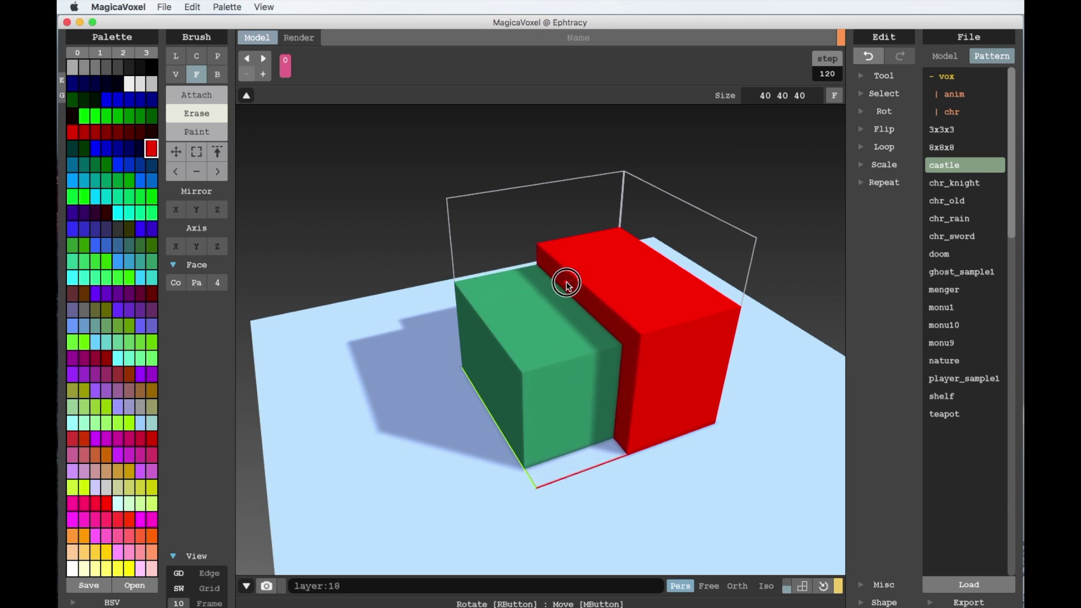
drag(568, 285, 477, 317)
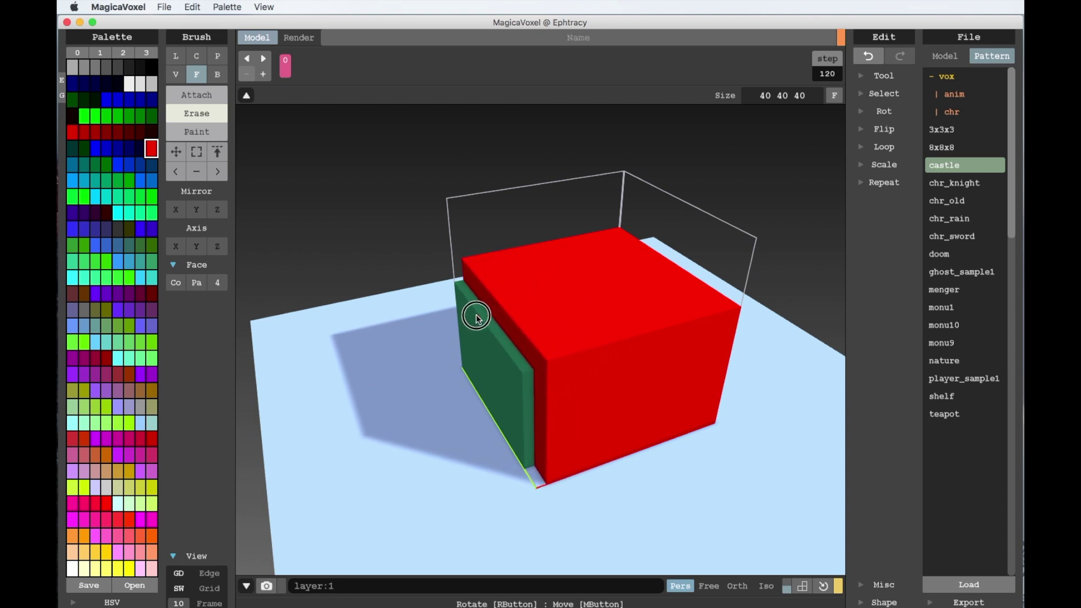
mouse_move(476, 320)
mouse_down()
mouse_move(562, 296)
mouse_move(481, 336)
mouse_up()
click(118, 148)
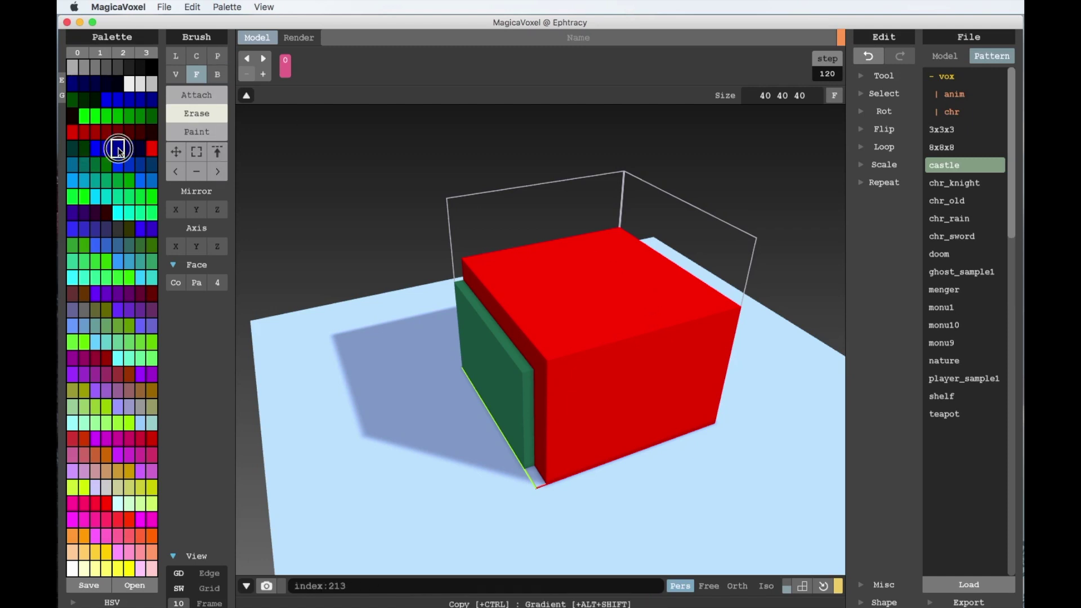
- Attach two dark blue layers onto the red block's top
click(204, 93)
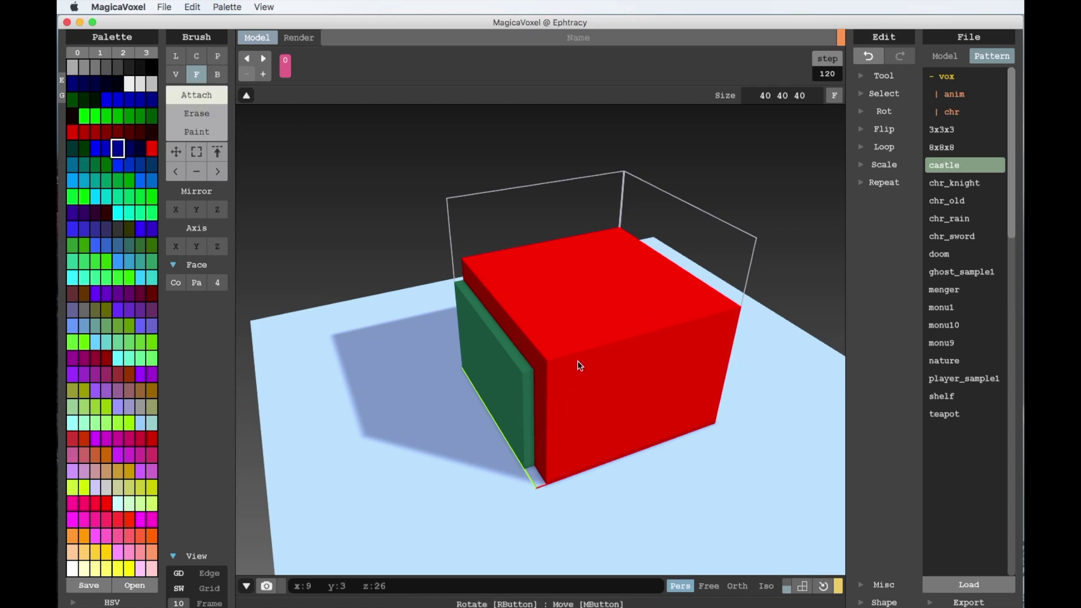
click(515, 307)
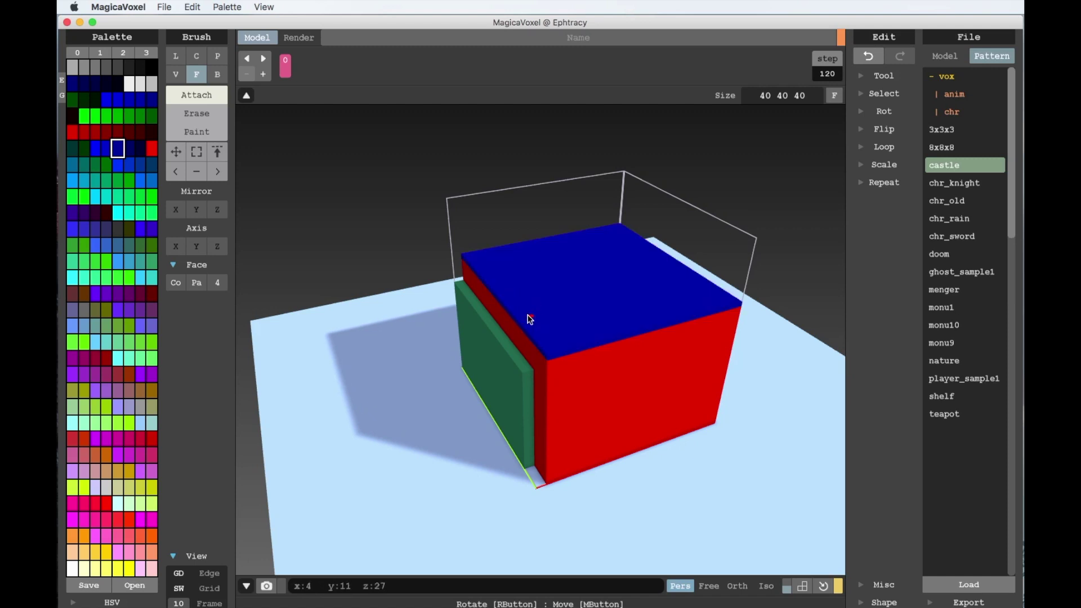
click(526, 316)
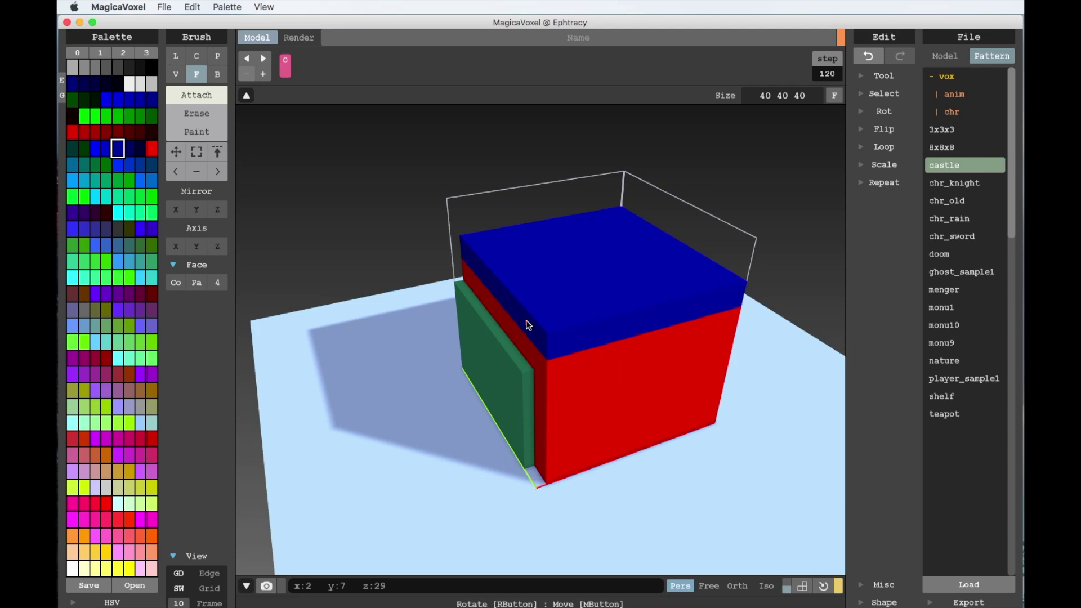
- Erase the blue slab back from its left edge, exposing a red step
click(218, 116)
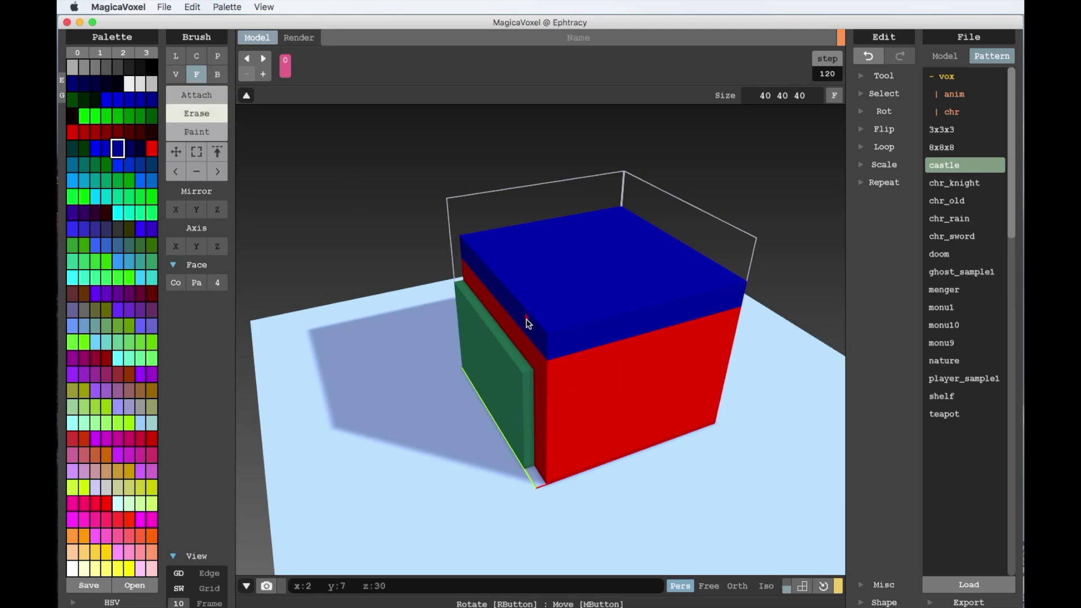
drag(528, 323, 544, 319)
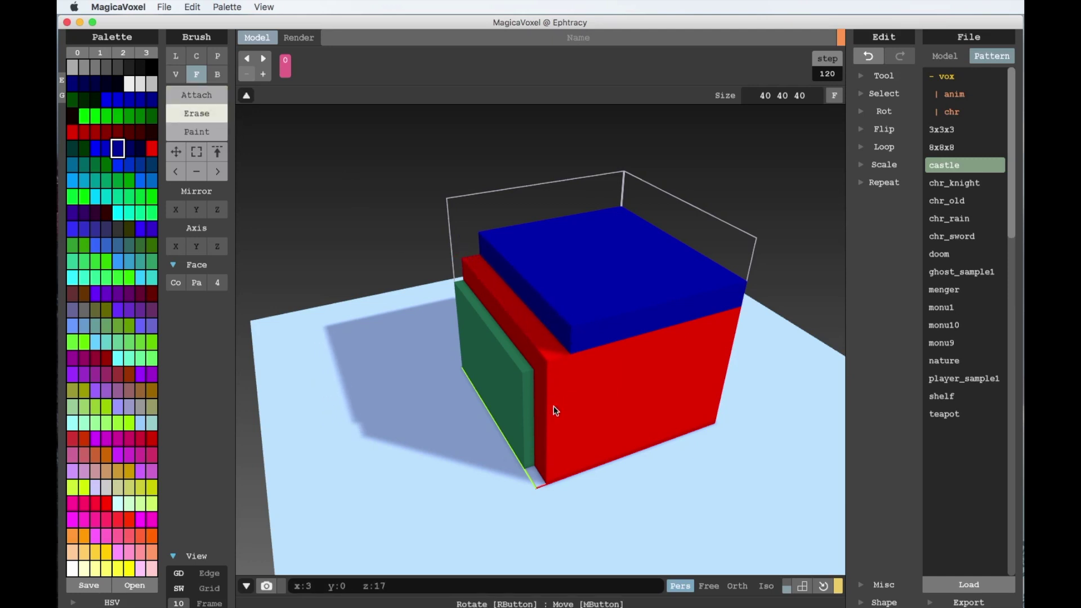
mouse_move(536, 309)
mouse_down()
mouse_move(554, 296)
mouse_move(536, 299)
mouse_up()
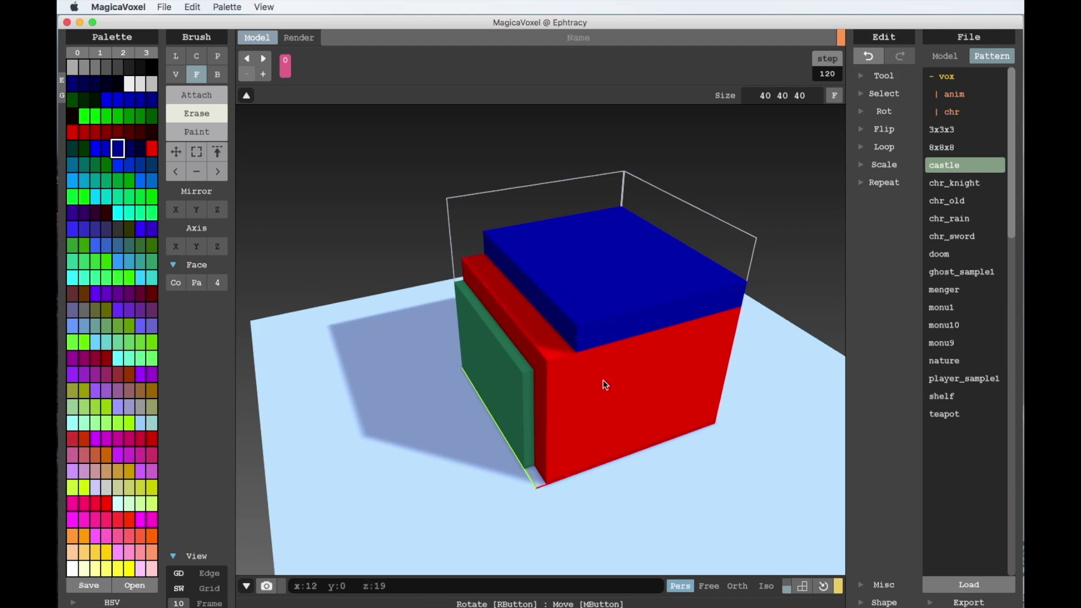
mouse_move(622, 350)
right_down()
mouse_move(488, 340)
mouse_move(601, 378)
mouse_move(642, 343)
mouse_move(650, 316)
mouse_move(617, 360)
mouse_move(608, 346)
mouse_move(518, 330)
mouse_move(536, 355)
mouse_move(627, 318)
mouse_move(629, 352)
right_up()
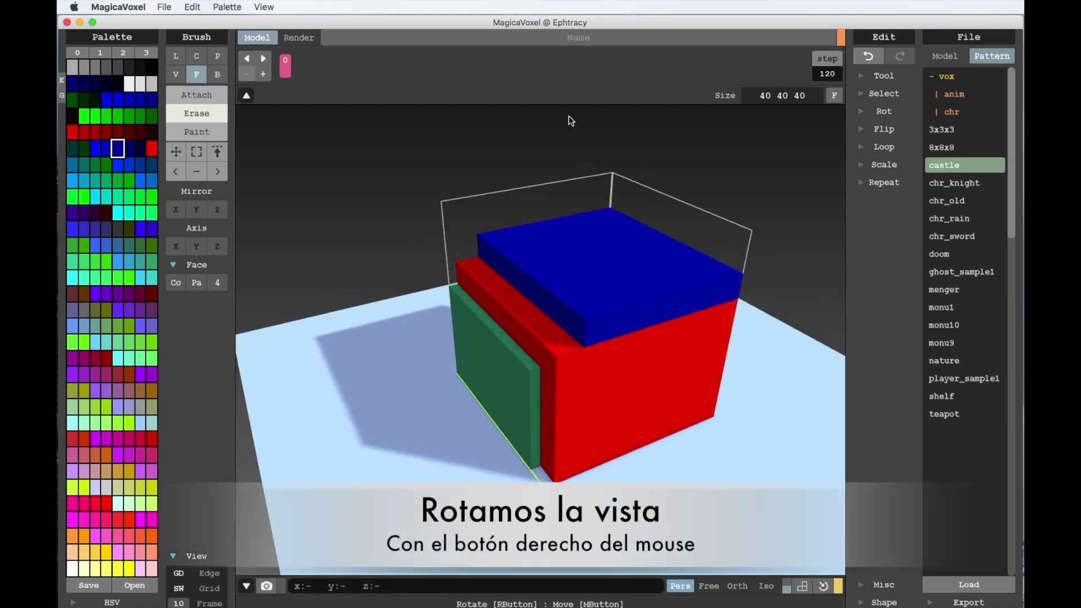
click(177, 60)
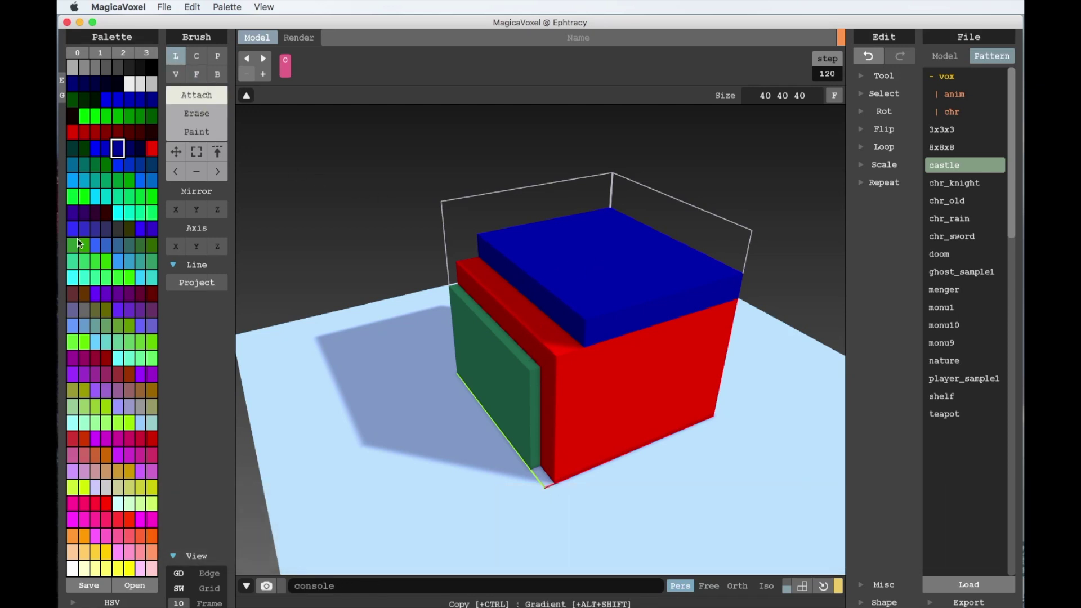
click(88, 359)
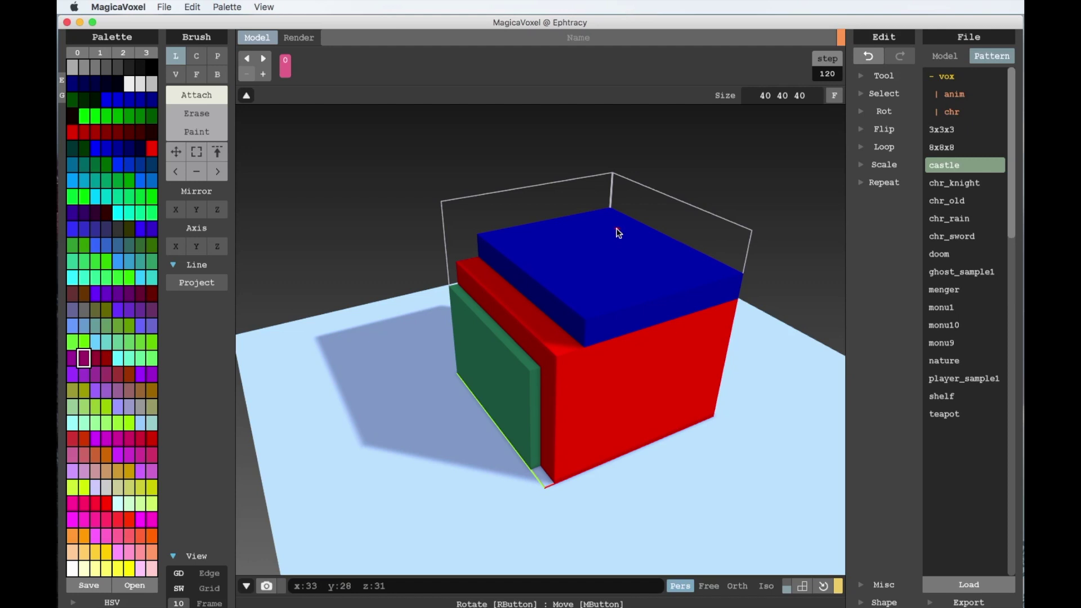
drag(604, 225, 674, 263)
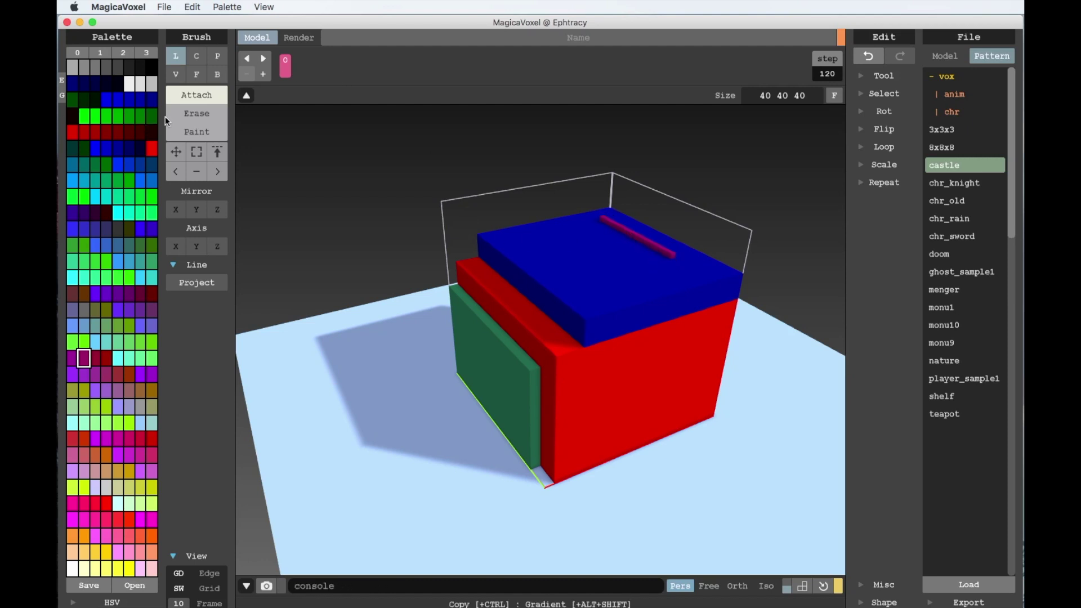
click(199, 133)
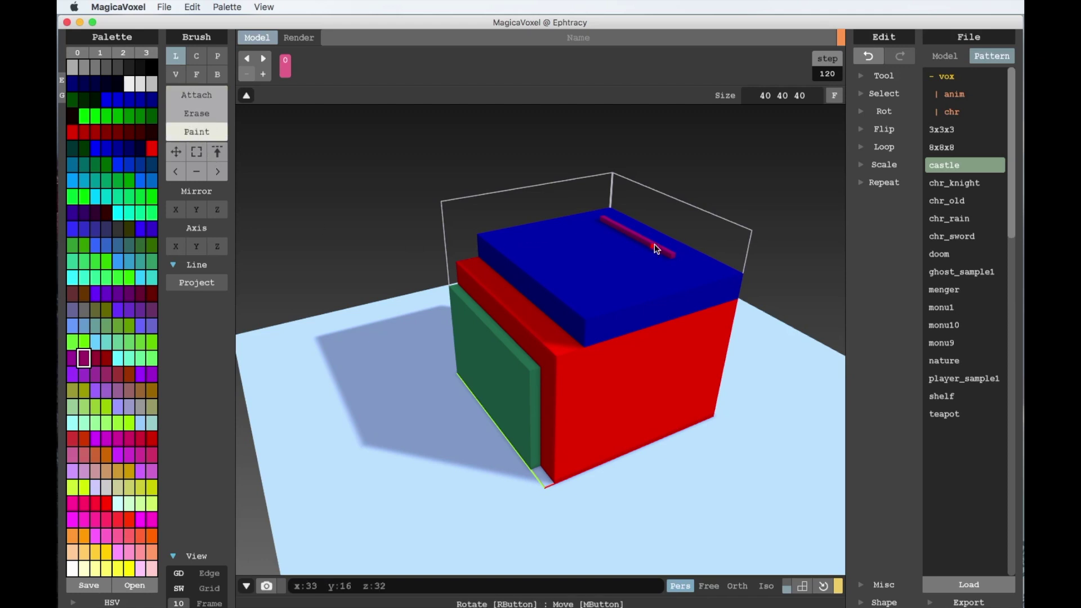
drag(586, 230, 652, 268)
click(194, 113)
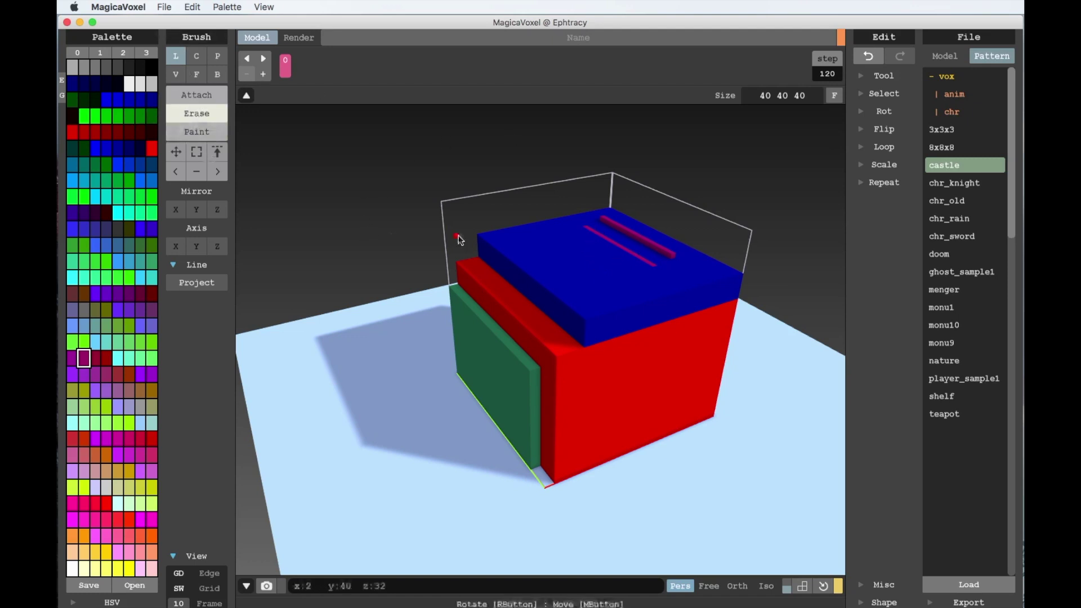
drag(569, 240, 630, 276)
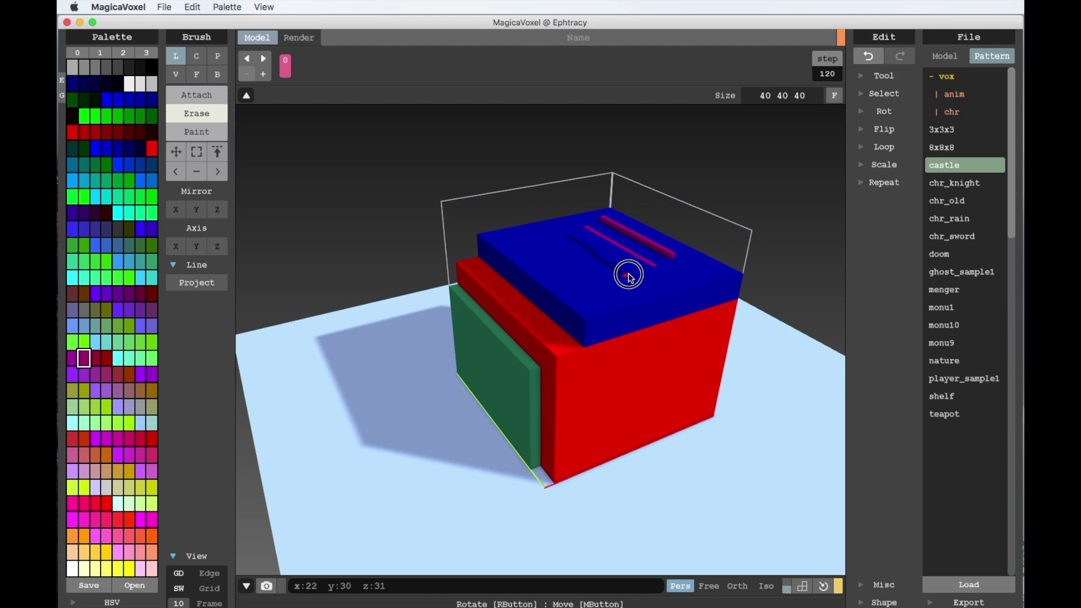
drag(629, 276, 630, 276)
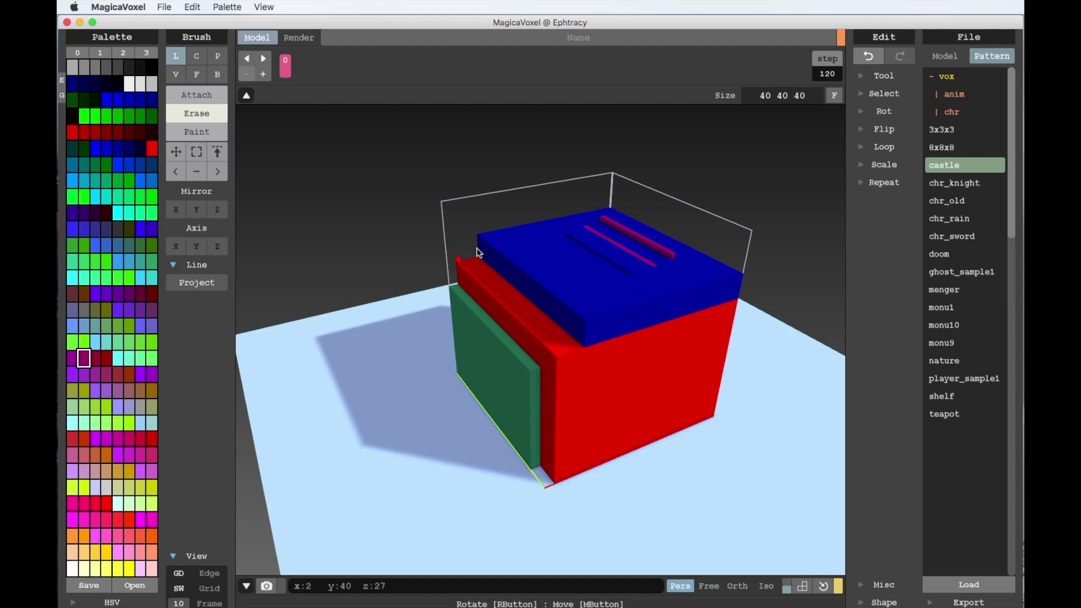
mouse_move(478, 251)
right_down()
mouse_move(515, 246)
mouse_move(495, 313)
mouse_move(410, 273)
mouse_move(394, 244)
mouse_move(463, 246)
mouse_move(428, 237)
mouse_move(550, 252)
mouse_move(565, 270)
mouse_move(528, 278)
right_up()
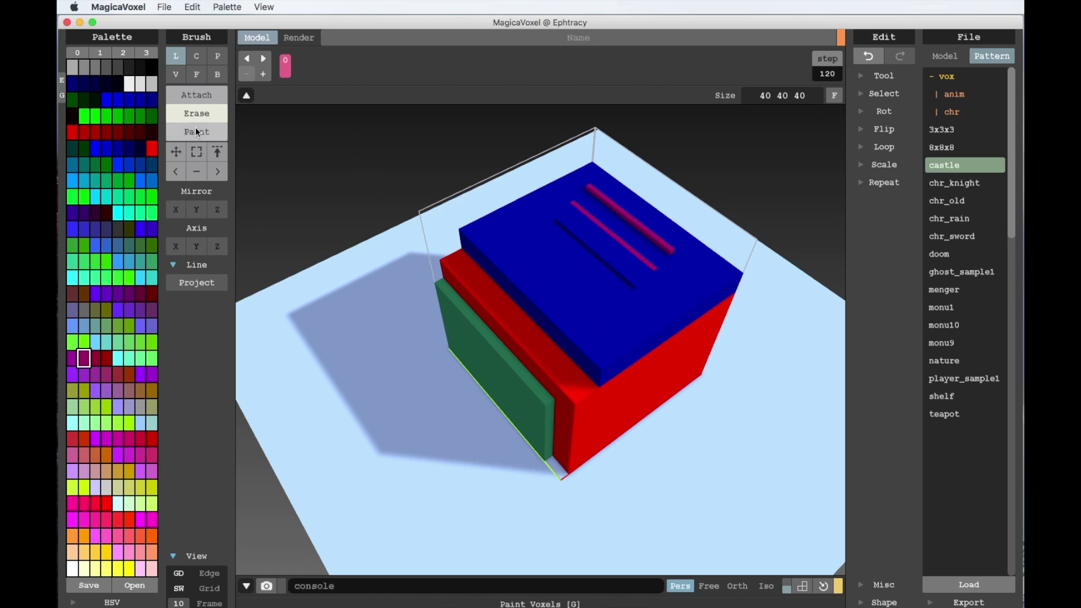
- Erase a straight groove across the red face, then orbit back to a top-down view
right_drag(560, 299, 570, 246)
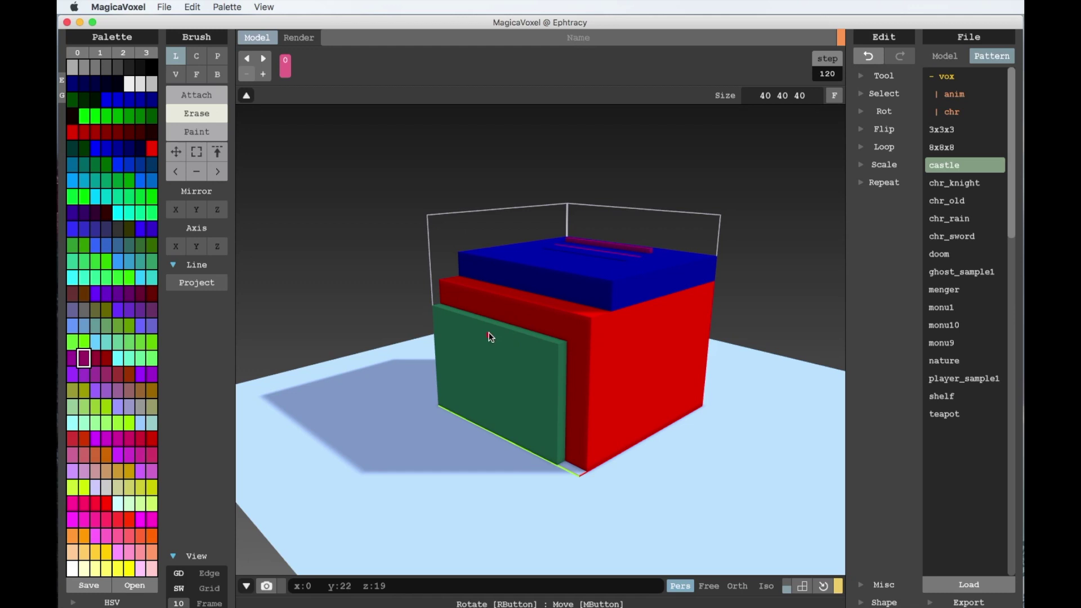
drag(461, 300, 539, 317)
click(185, 54)
right_drag(620, 333, 626, 437)
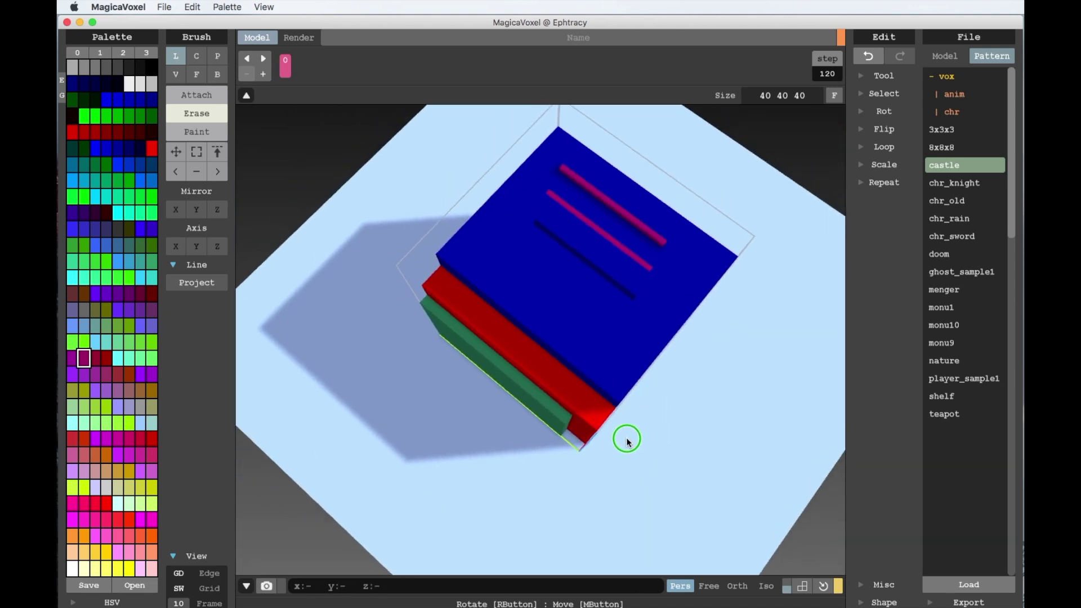
- With the circle brush in Attach mode, draw a small and a larger magenta disc on top
click(196, 56)
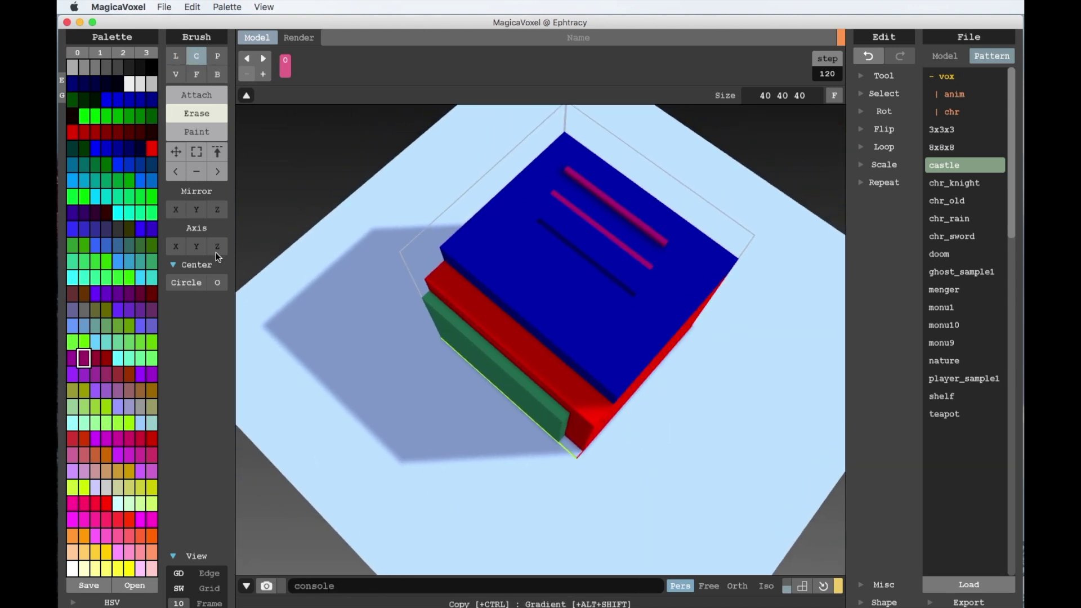
key(t)
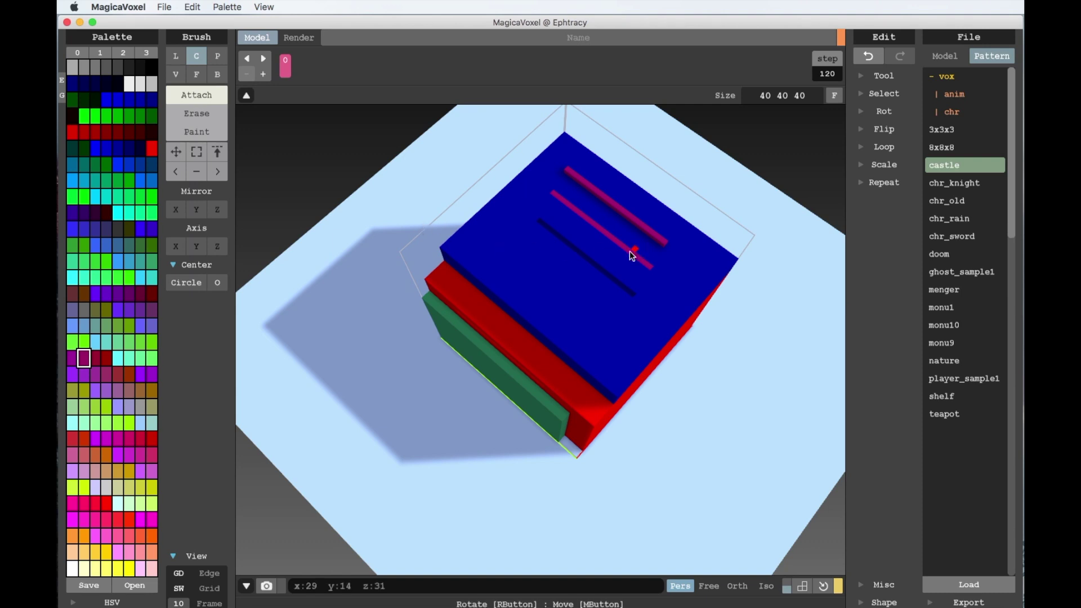
click(484, 252)
drag(514, 249, 545, 273)
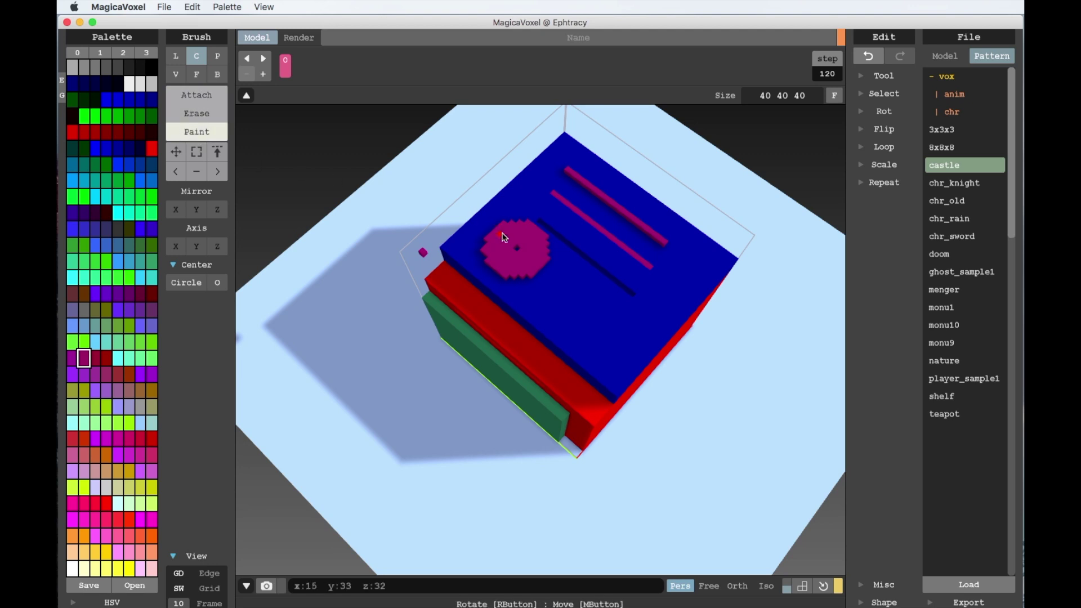
drag(616, 262, 636, 290)
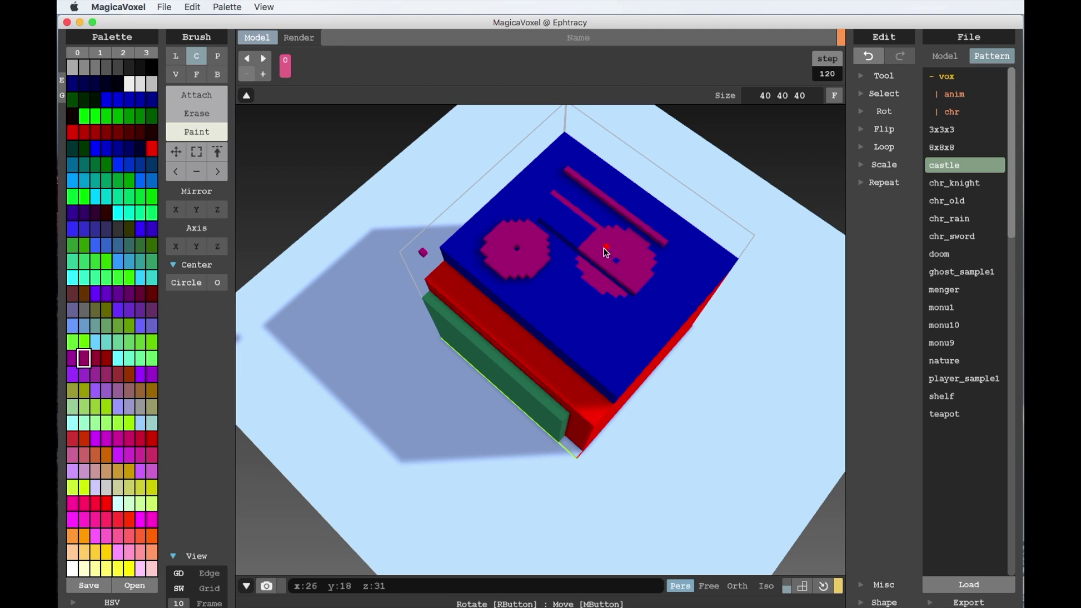
right_drag(610, 294, 590, 300)
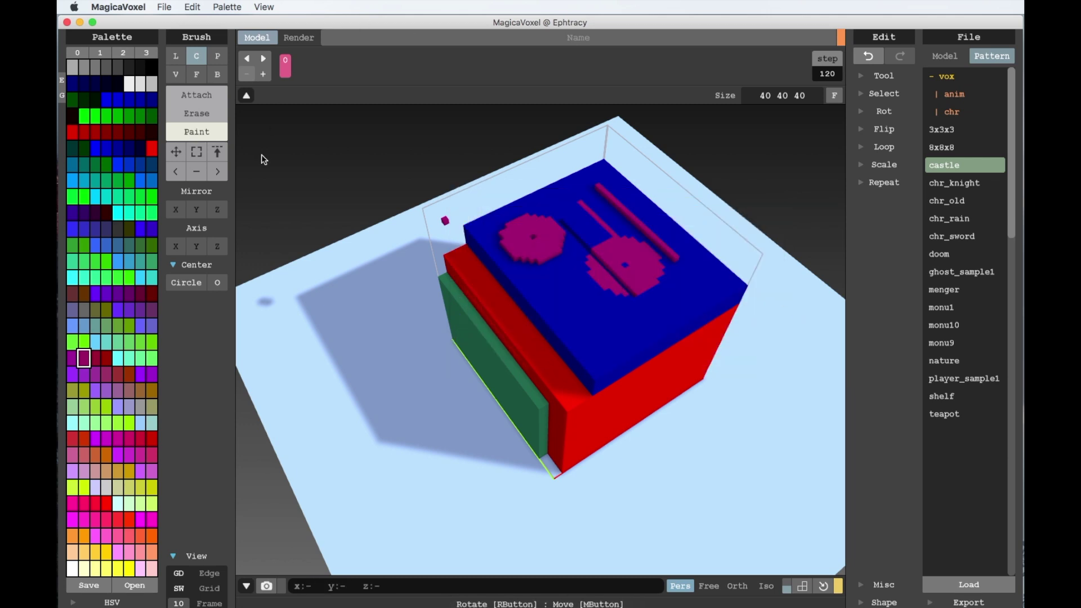
- Erase a round notch into the right magenta disc
click(194, 114)
mouse_move(567, 276)
mouse_down()
mouse_move(612, 282)
mouse_move(606, 290)
mouse_up()
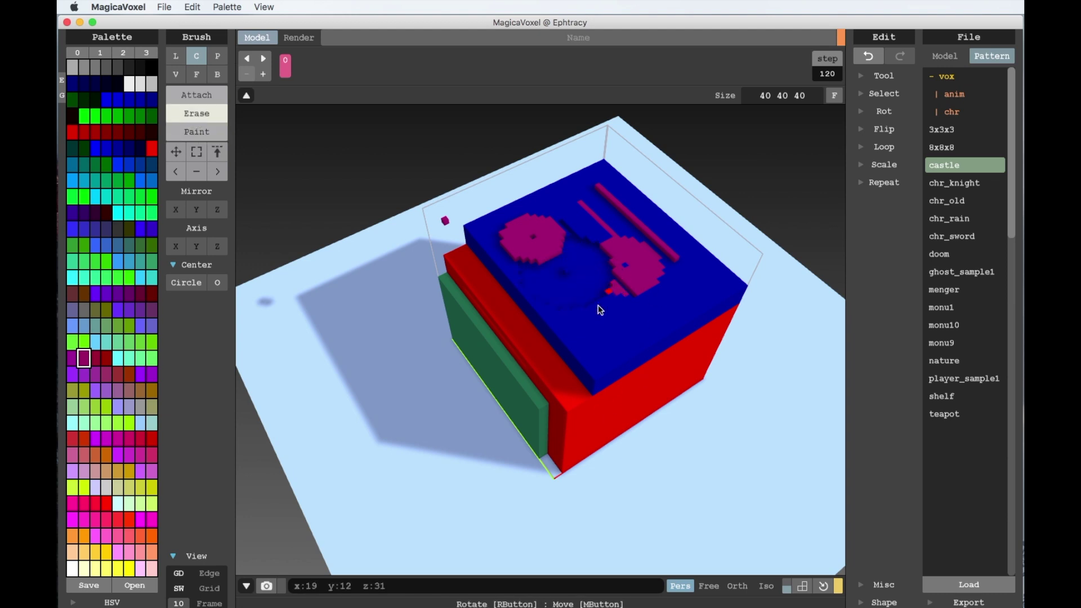
click(217, 56)
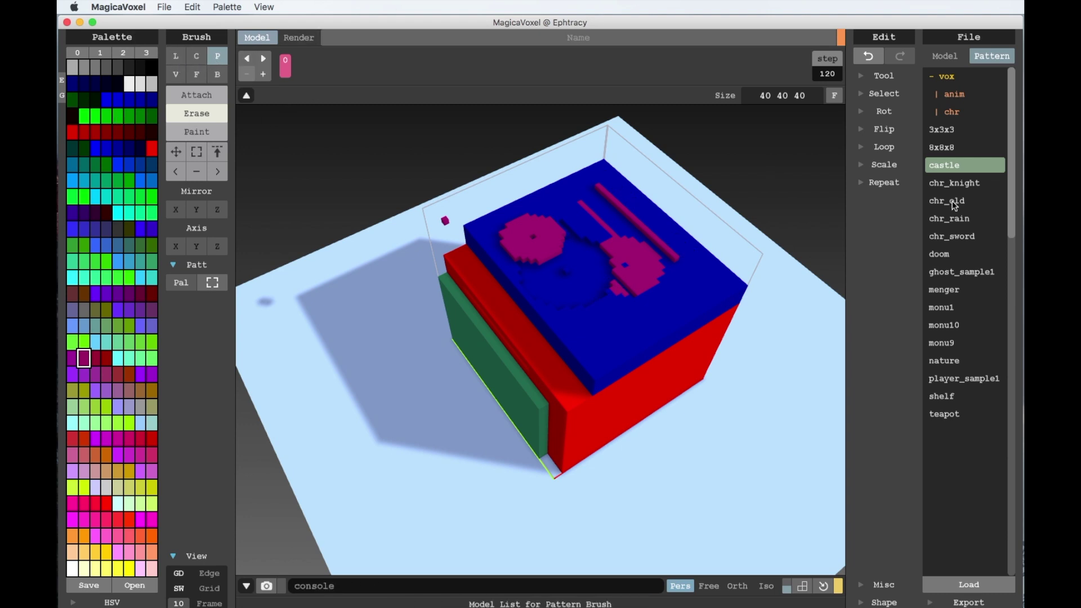
- Preview chr_knight, chr_old and ghost_sample1, then stamp the castle pattern onto the blue top
click(950, 185)
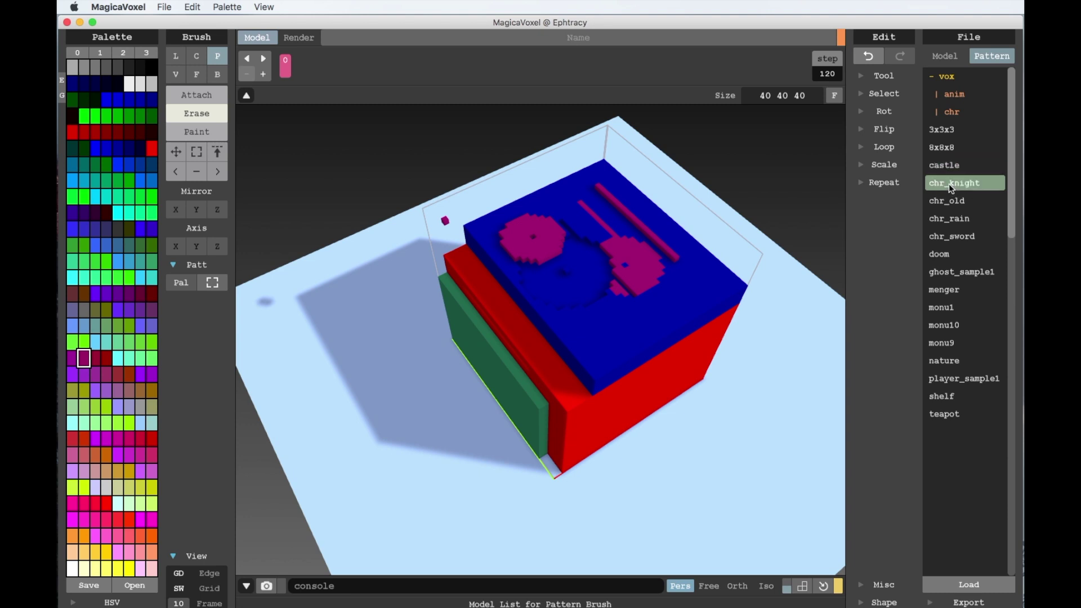
click(928, 203)
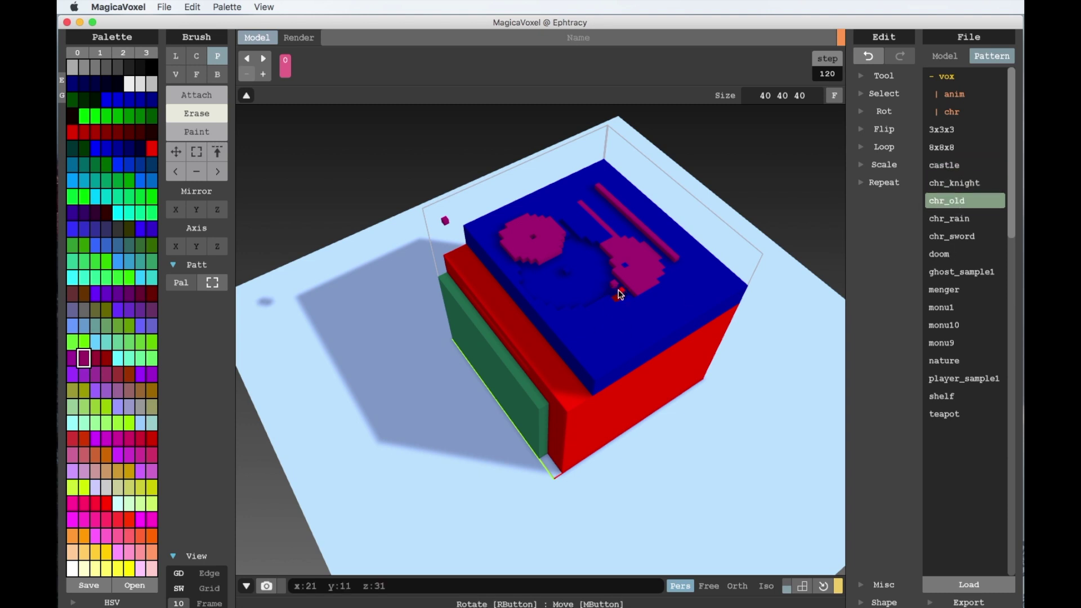
click(946, 167)
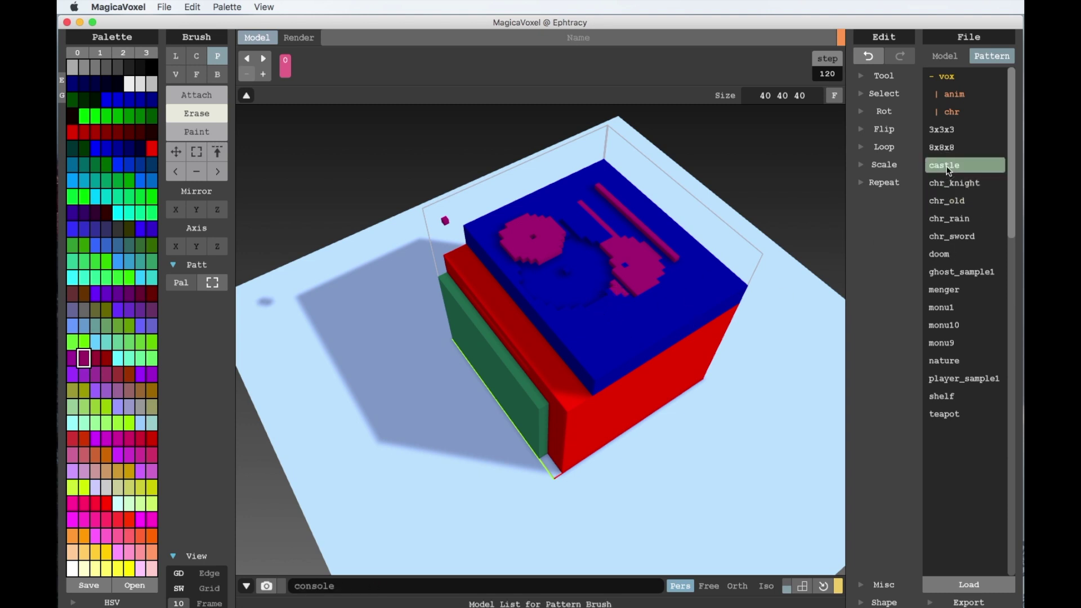
click(955, 273)
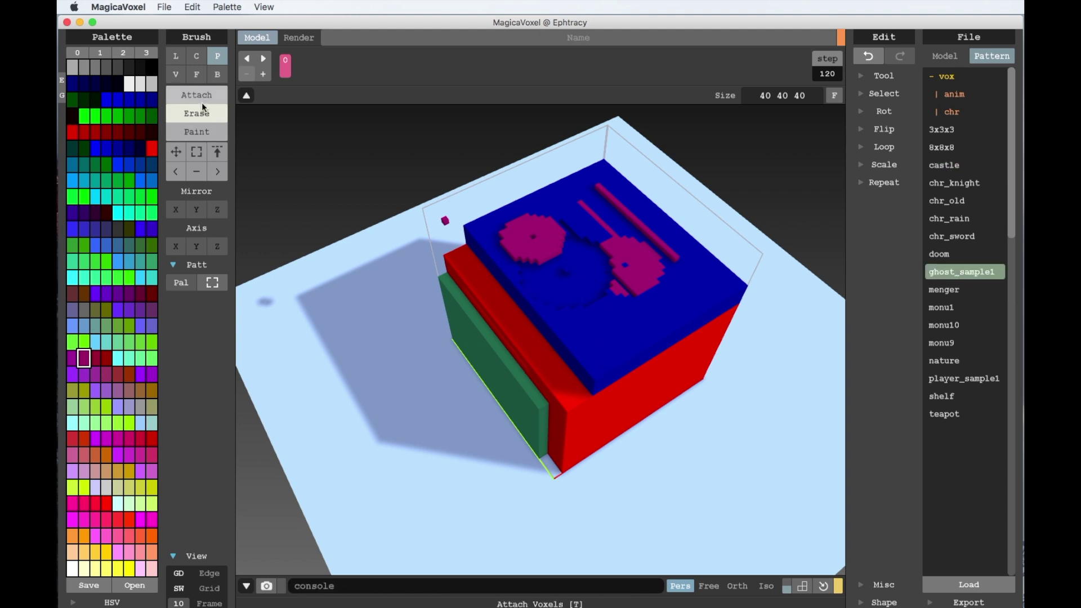
click(179, 96)
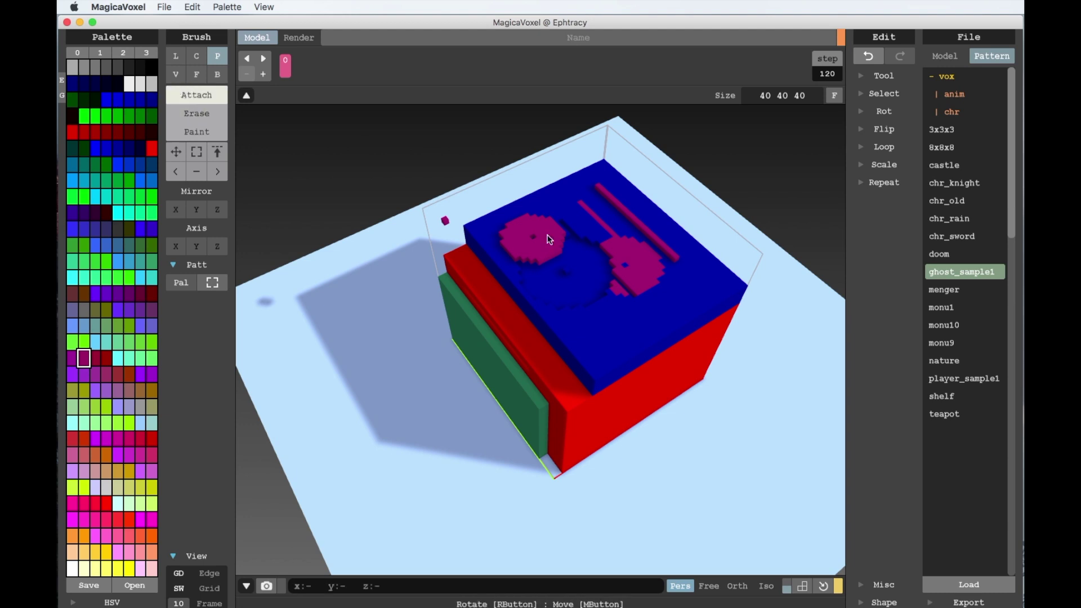
click(956, 165)
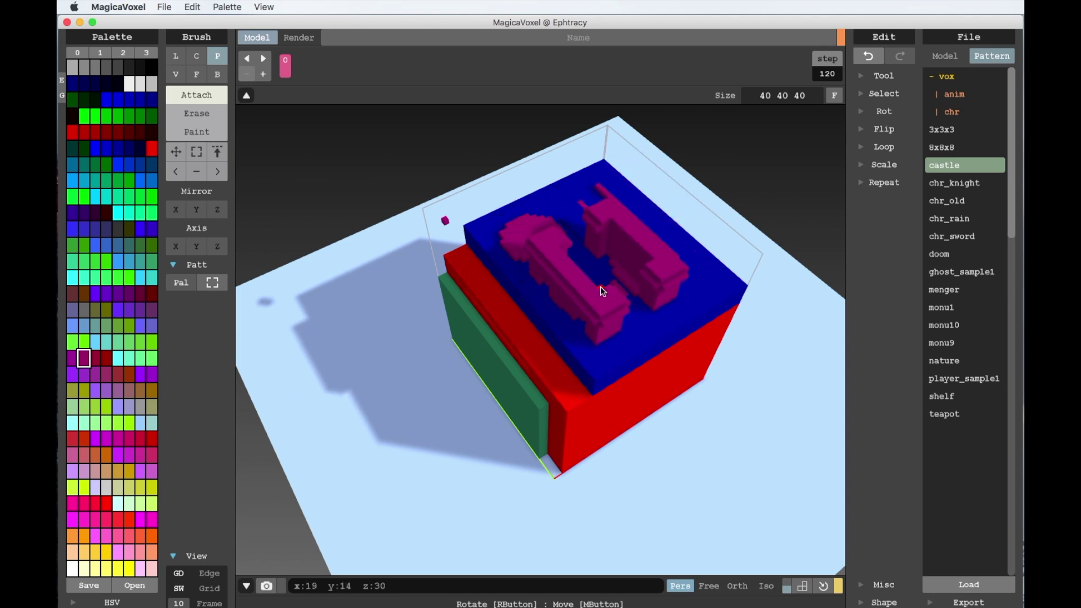
mouse_move(600, 286)
right_down()
mouse_move(609, 235)
mouse_move(591, 238)
mouse_move(634, 231)
mouse_move(629, 241)
right_up()
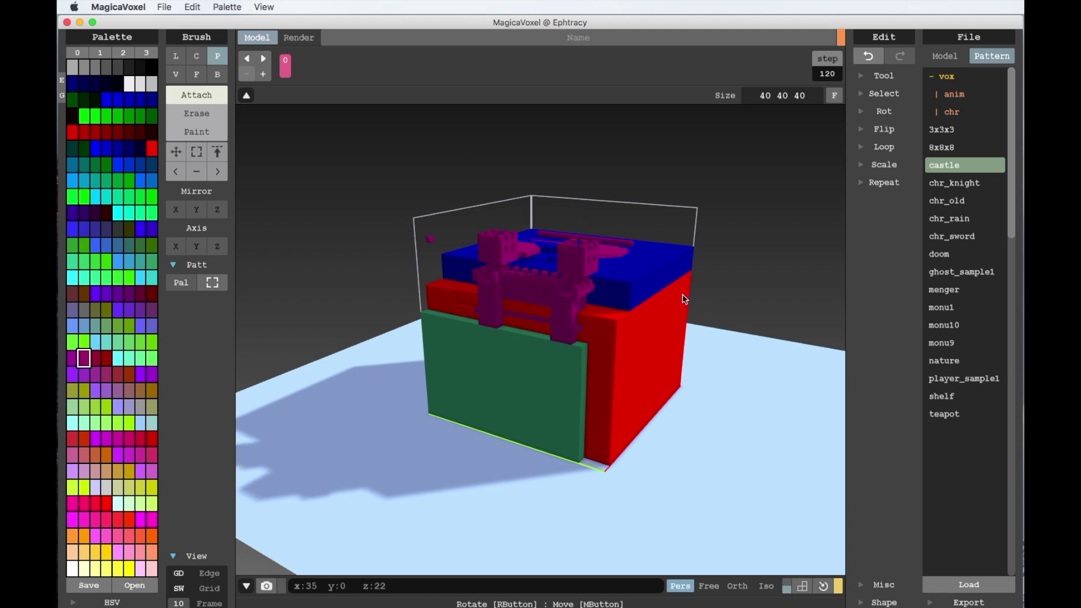
click(195, 116)
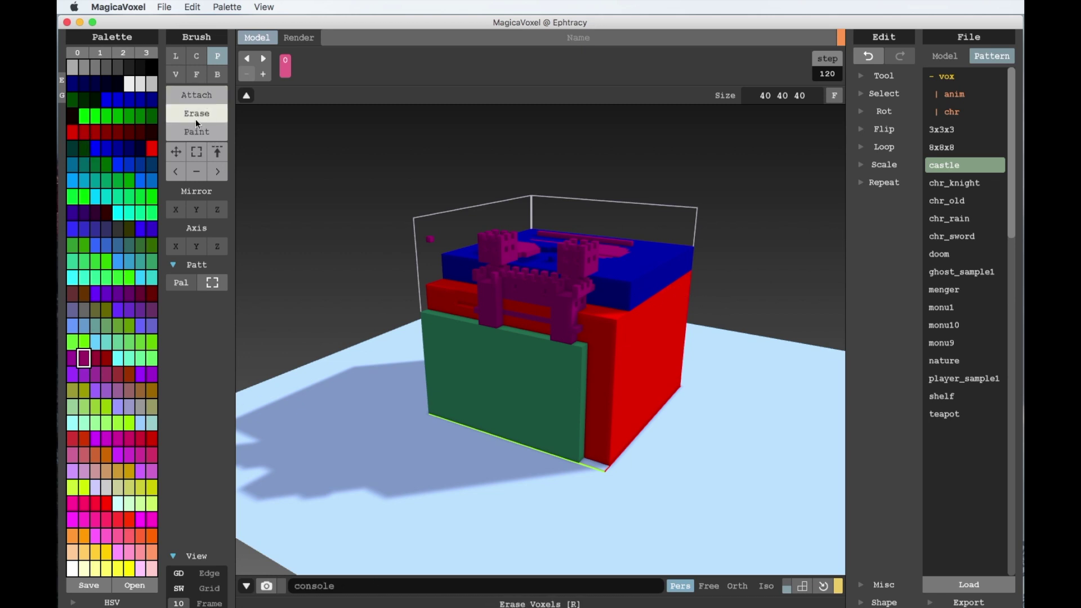
- Carve a castle-shaped cut into the green and red sides with the pattern
click(633, 386)
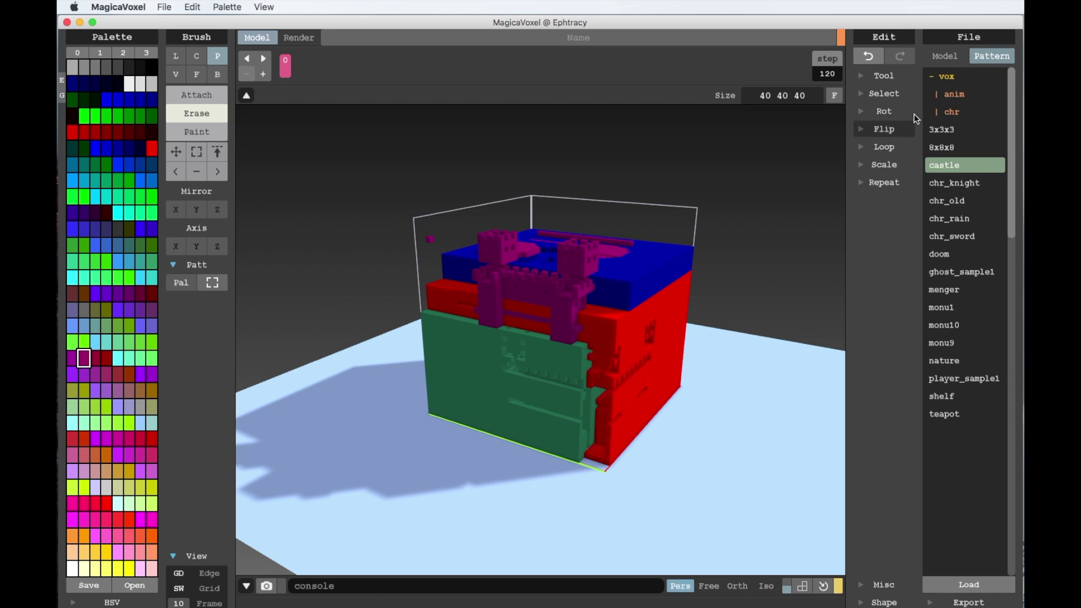
click(196, 56)
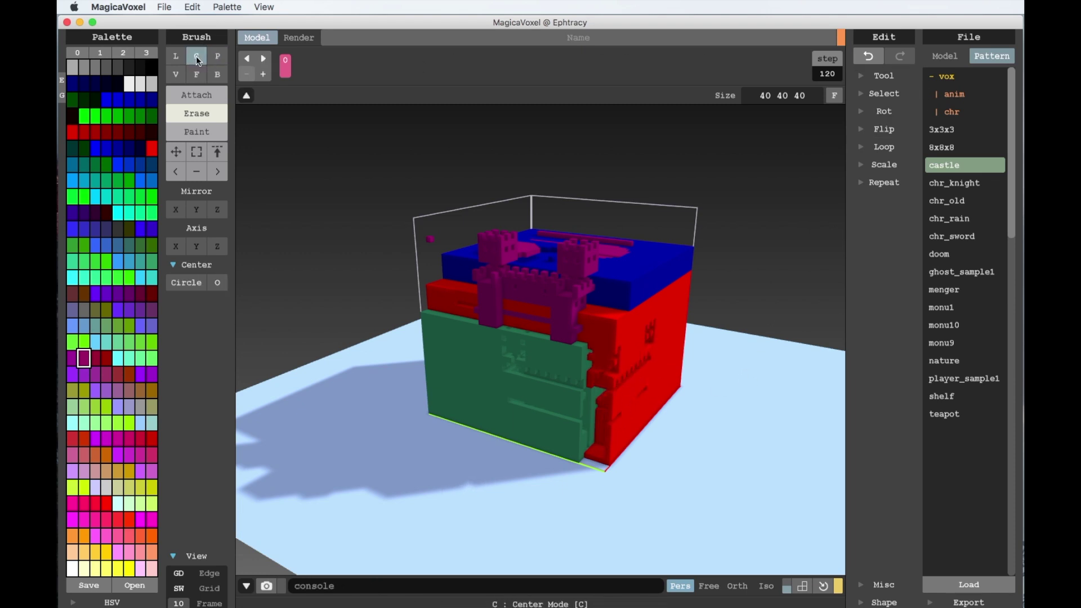
mouse_move(580, 401)
right_down()
mouse_move(465, 367)
mouse_move(531, 393)
mouse_move(523, 369)
mouse_move(490, 401)
mouse_move(635, 411)
mouse_move(632, 360)
mouse_move(596, 394)
mouse_move(538, 415)
mouse_move(586, 345)
mouse_move(581, 369)
mouse_move(565, 329)
mouse_move(579, 328)
right_up()
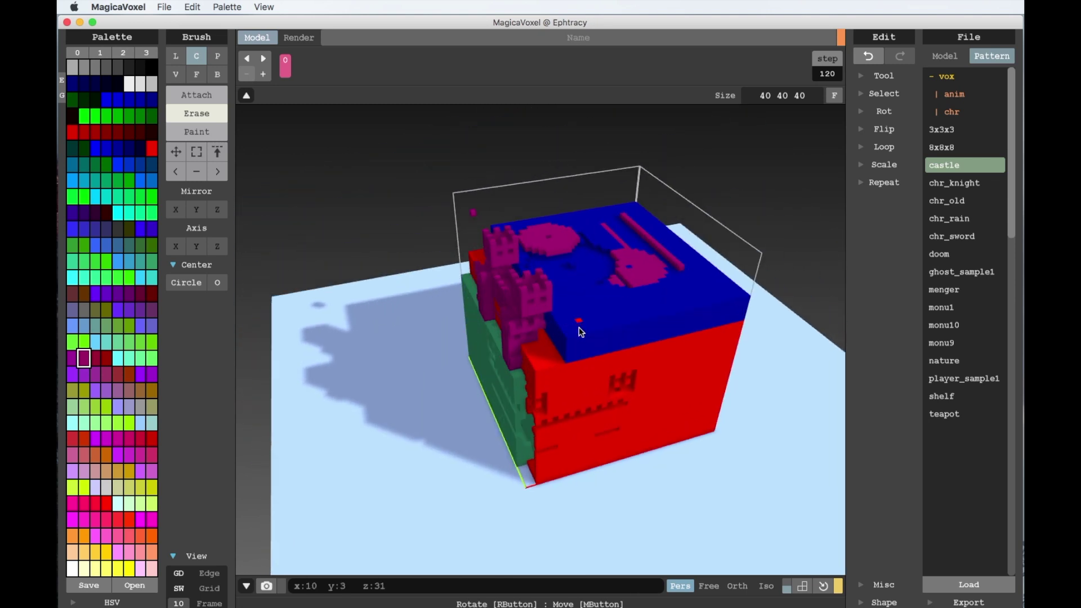
- Draw a magenta voxel stroke across the blue top with the V brush, then erase part of it
click(176, 74)
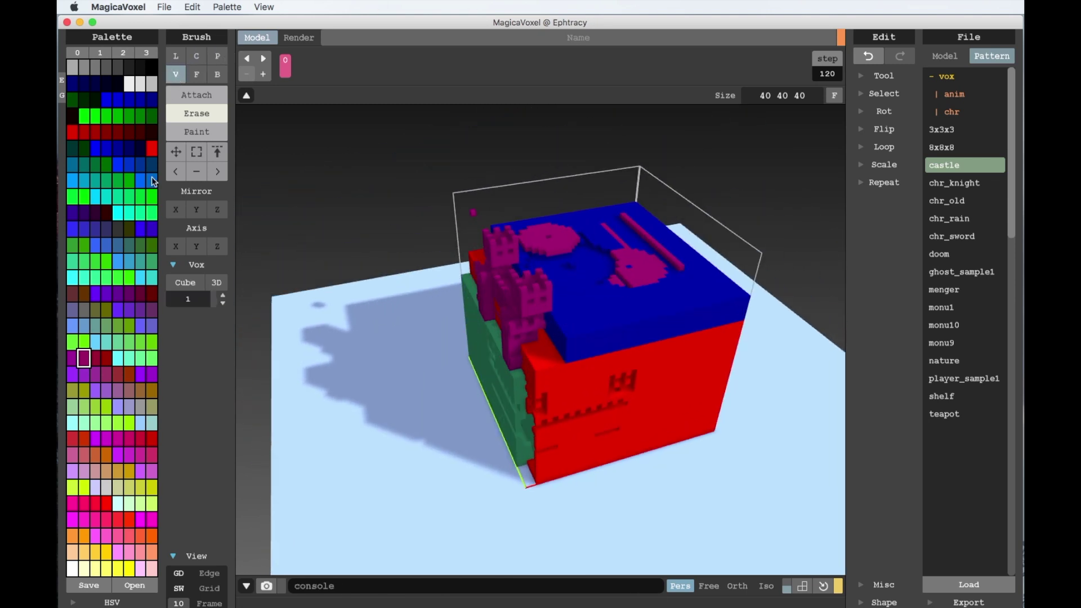
click(213, 96)
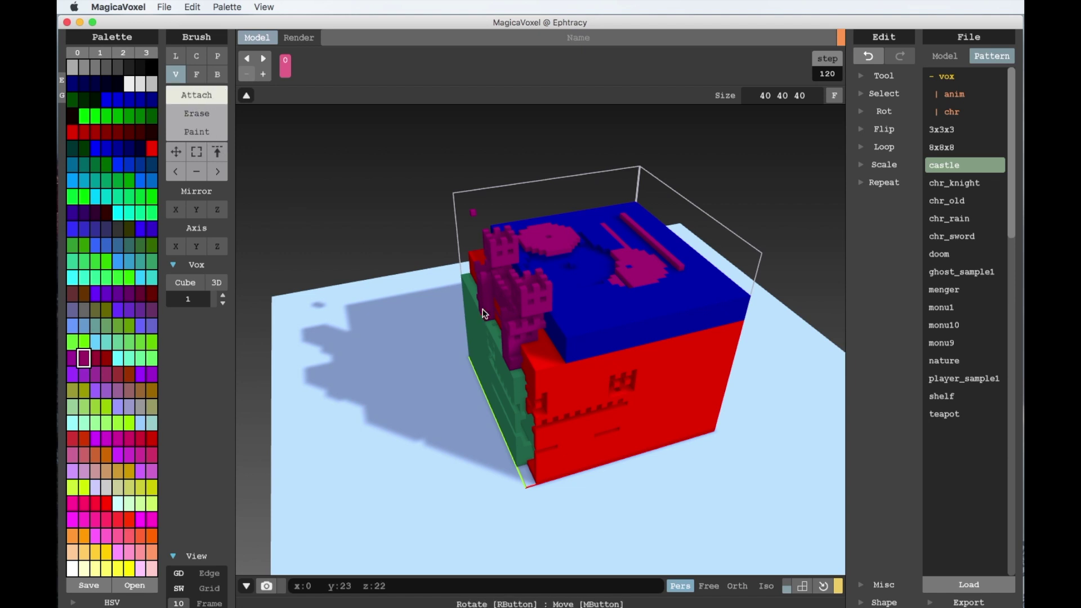
click(600, 302)
mouse_move(600, 304)
mouse_down()
mouse_move(623, 282)
mouse_move(647, 299)
mouse_move(678, 287)
mouse_move(691, 276)
mouse_move(674, 244)
mouse_move(700, 277)
mouse_move(652, 314)
mouse_move(721, 307)
mouse_up()
click(209, 113)
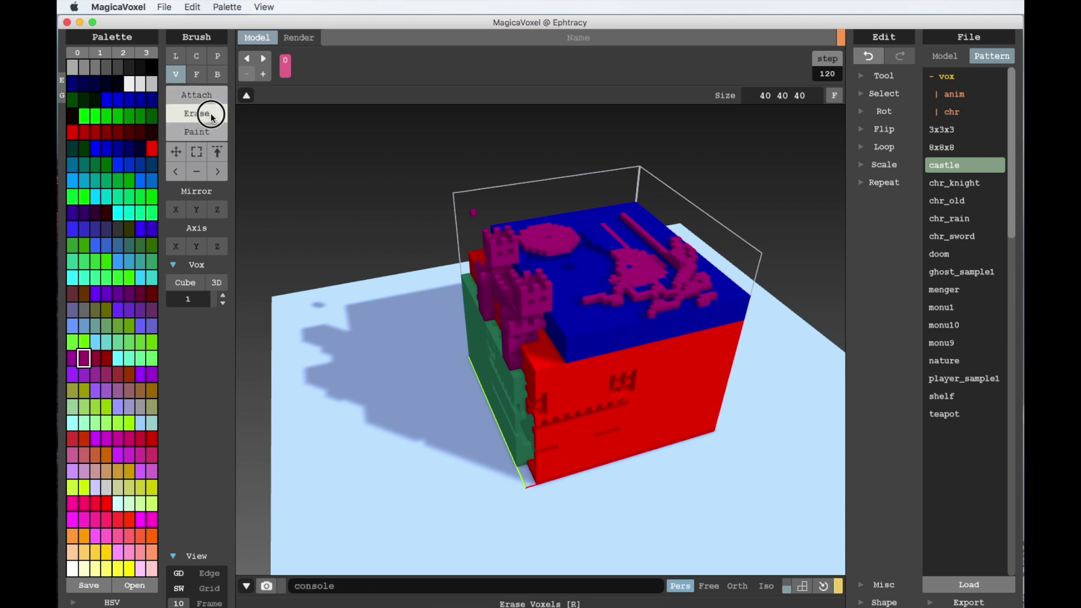
mouse_move(614, 302)
mouse_down()
mouse_move(627, 302)
mouse_move(608, 294)
mouse_move(675, 270)
mouse_up()
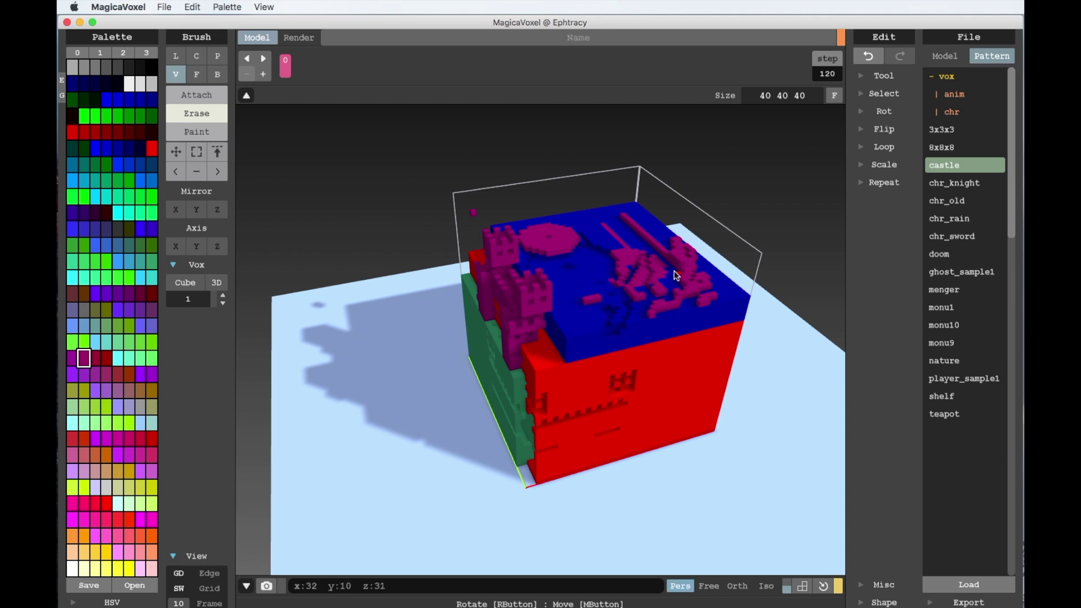
click(197, 74)
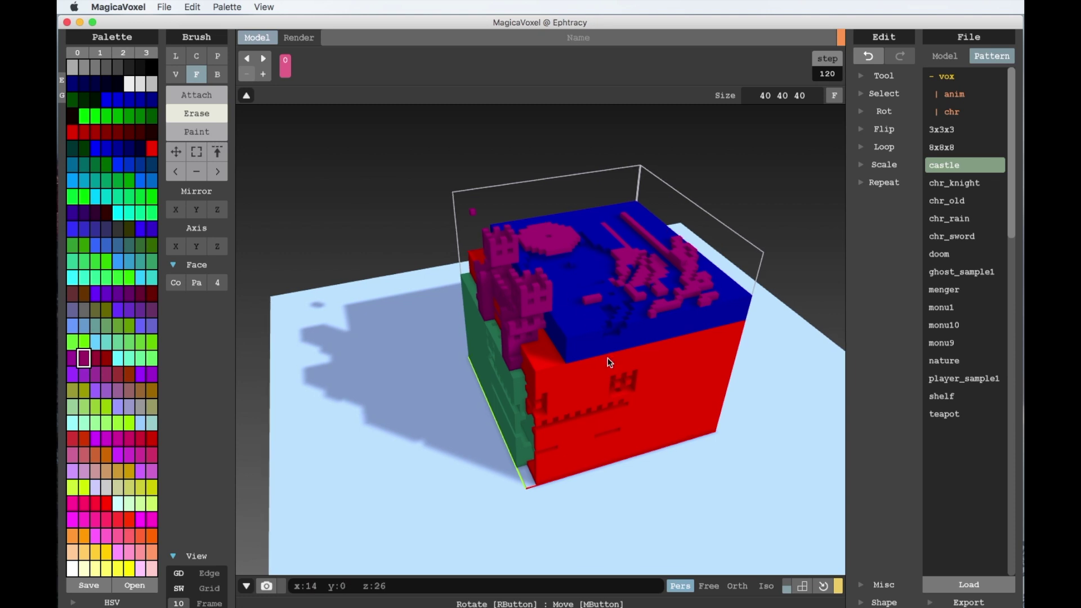
- Paint a patch of the blue top purple, then attach and erase voxels at that spot
scroll(611, 362, down, 1)
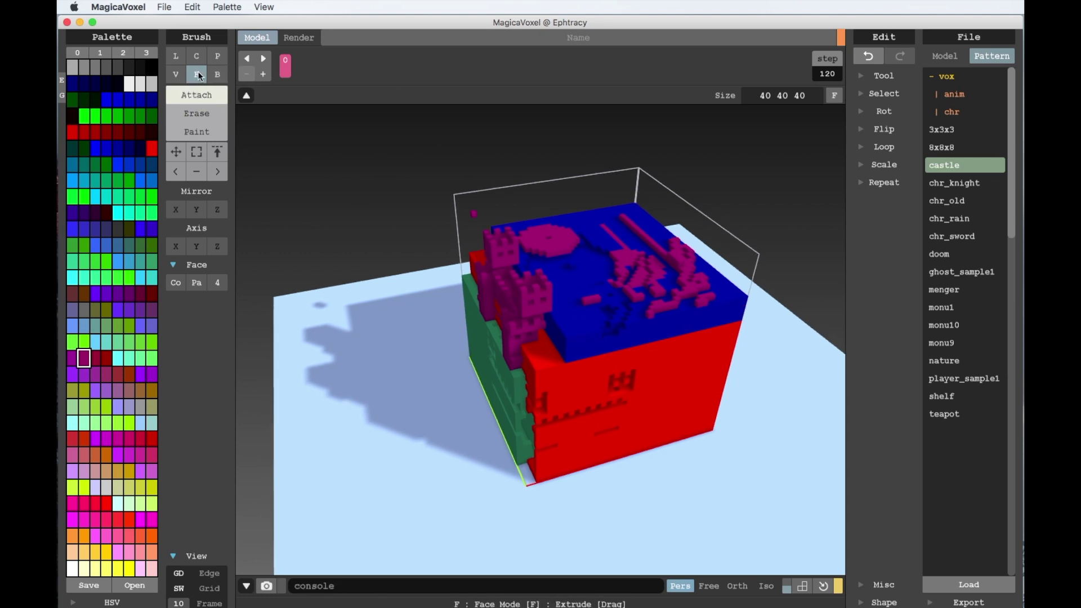
click(200, 133)
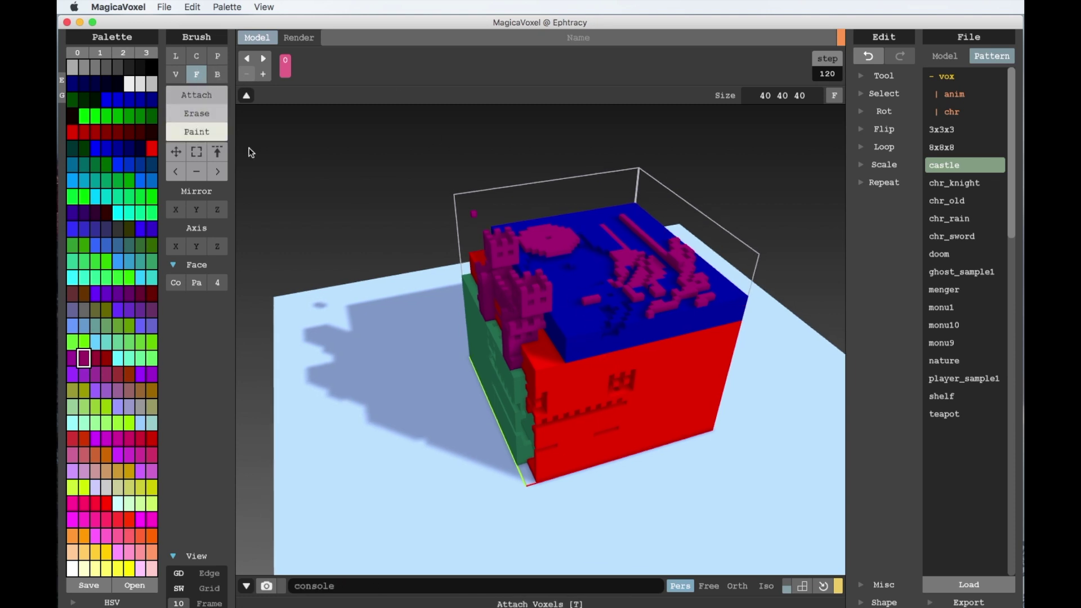
click(586, 270)
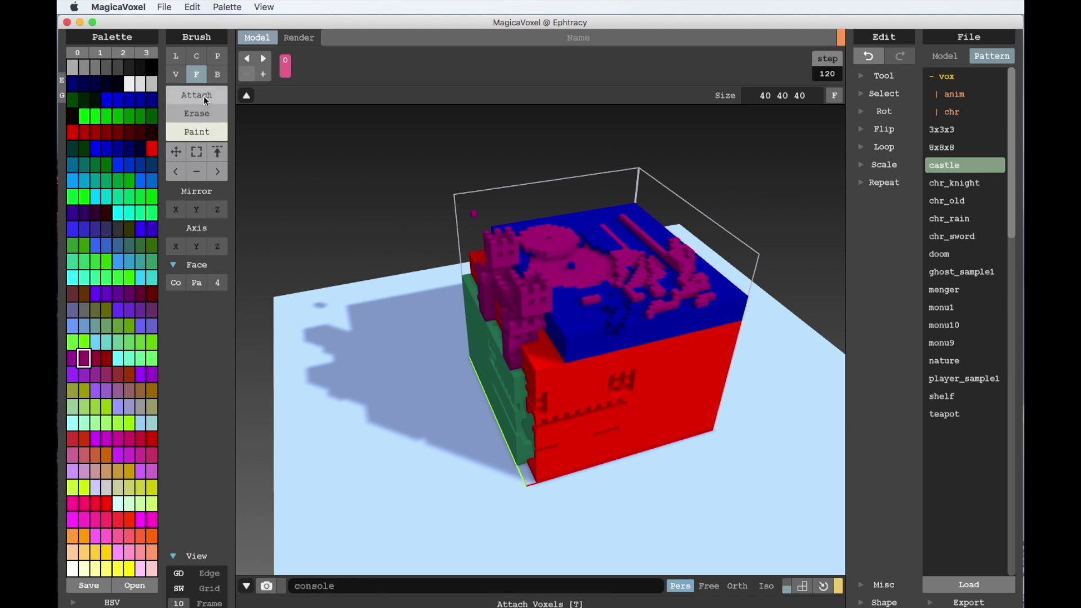
click(204, 97)
click(586, 266)
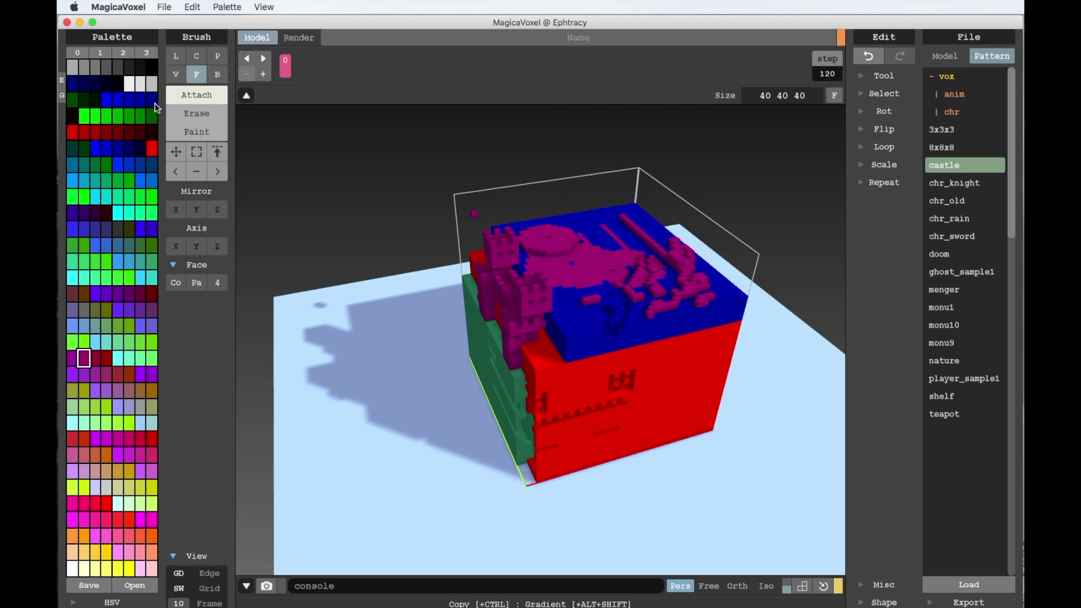
click(204, 115)
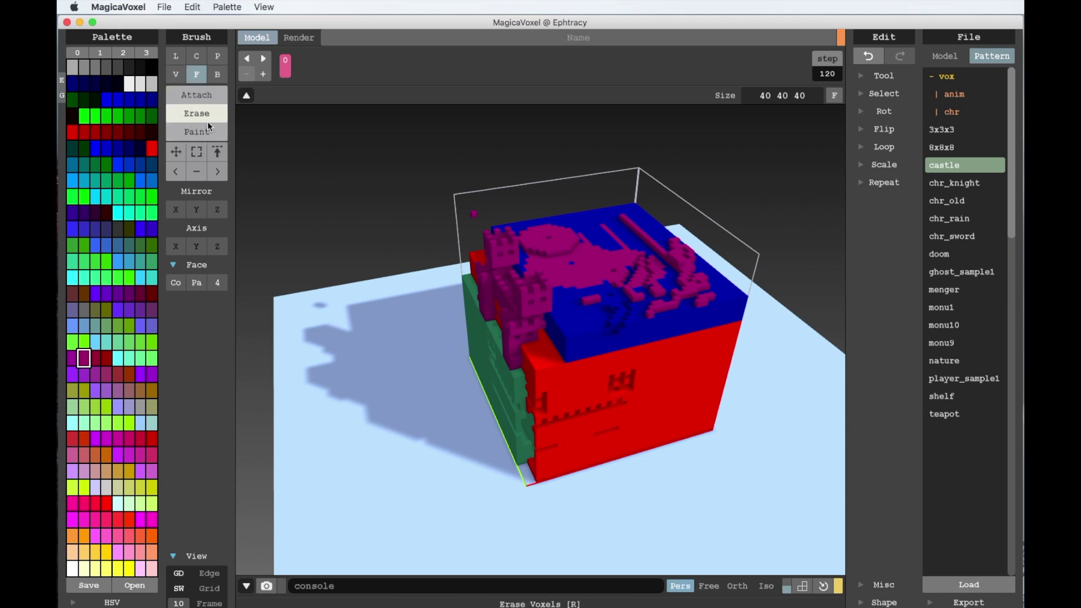
click(590, 269)
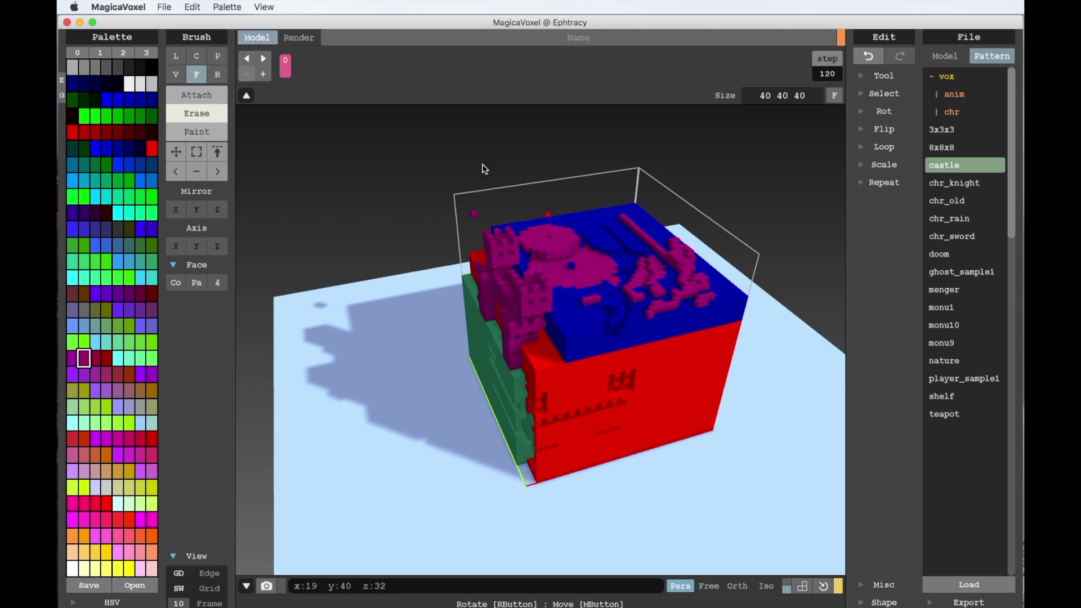
click(217, 75)
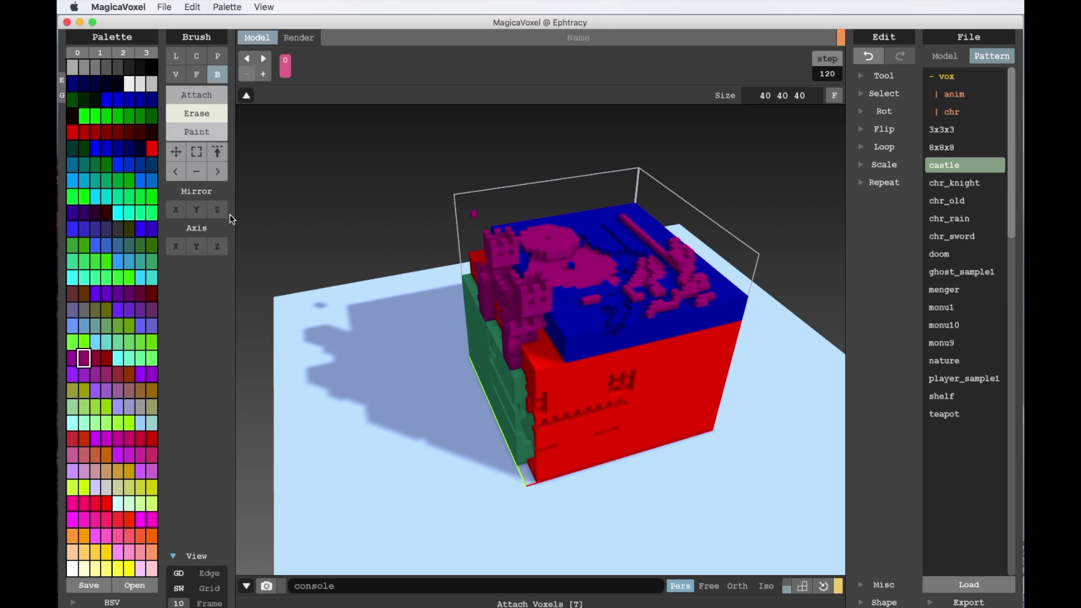
- Erase a box-shaped recess into the castle's red face to expose the green voxels inside
mouse_move(579, 282)
mouse_down()
mouse_move(587, 314)
mouse_move(622, 223)
mouse_up()
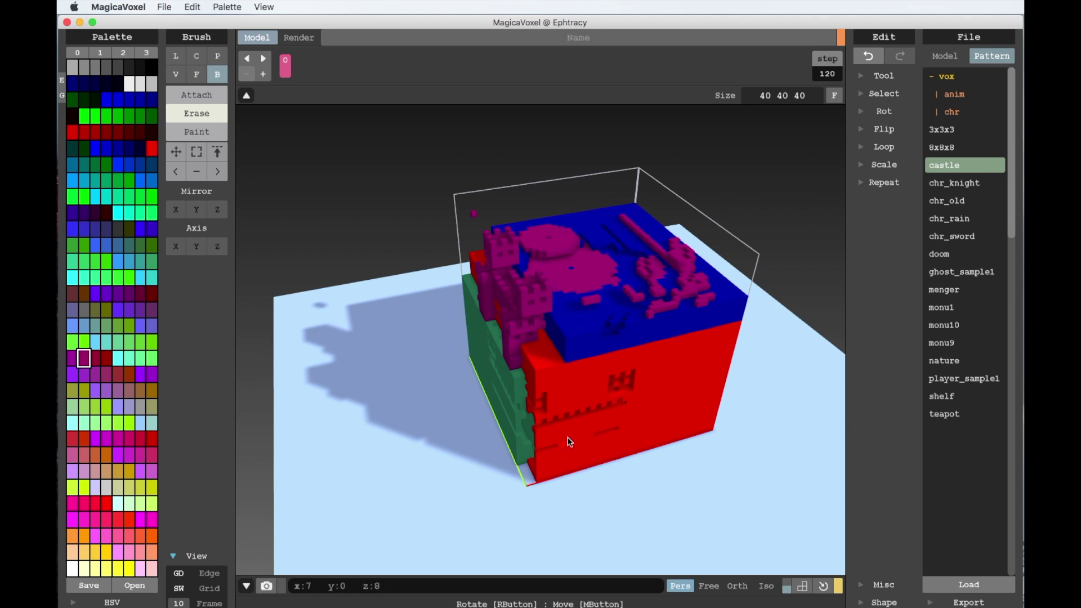
mouse_move(580, 385)
mouse_down()
mouse_move(606, 379)
mouse_move(698, 423)
mouse_up()
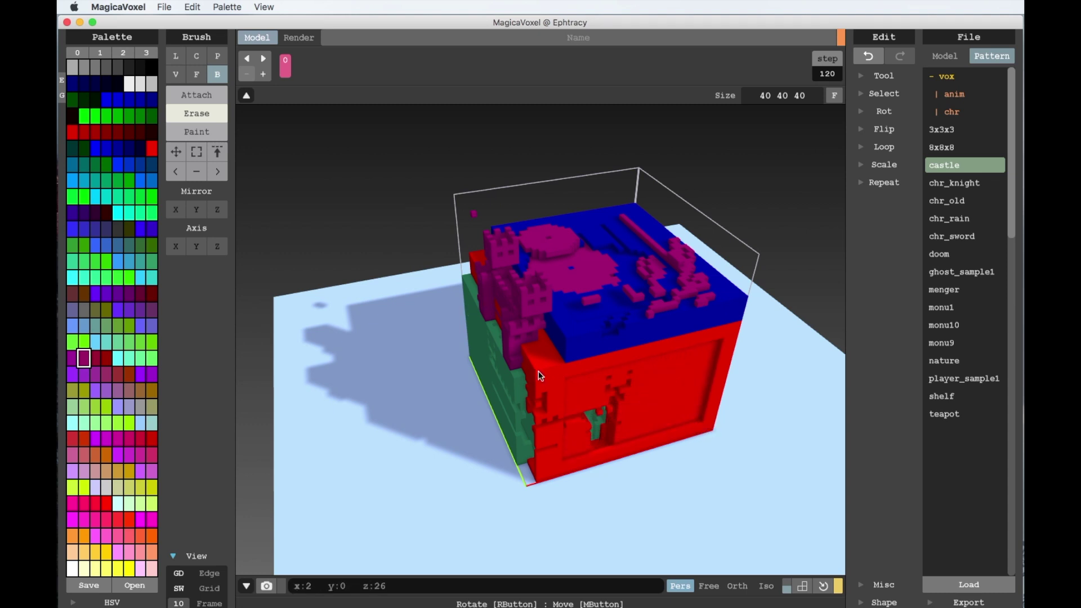
mouse_move(580, 297)
mouse_down()
mouse_move(585, 312)
mouse_move(629, 274)
mouse_up()
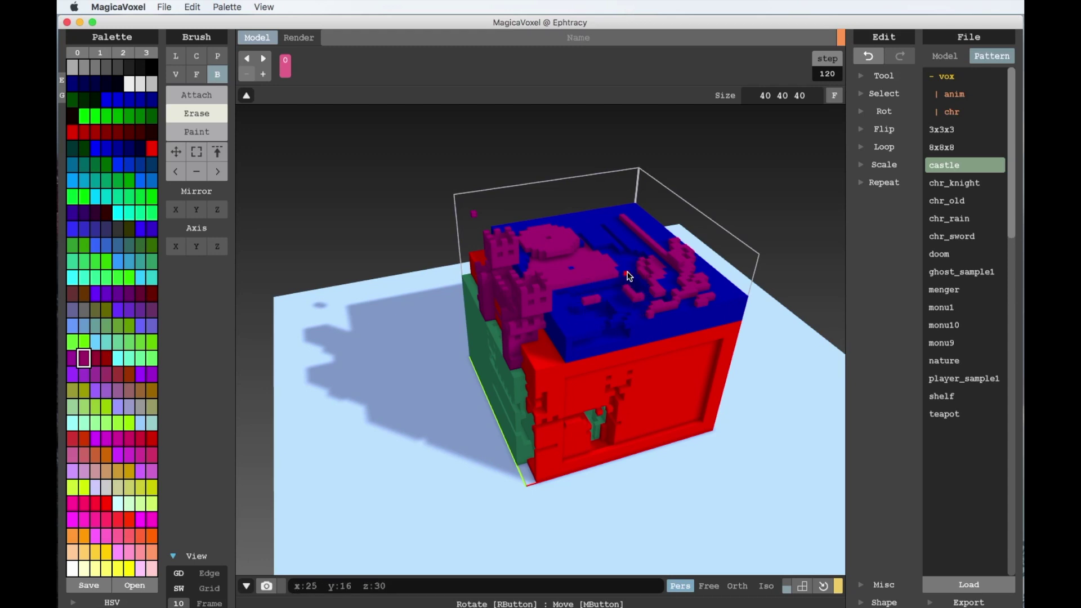
- Orbit and zoom out to view the carved castle from another side
mouse_move(665, 304)
right_down()
mouse_move(584, 367)
mouse_move(565, 316)
mouse_move(569, 276)
mouse_move(563, 337)
mouse_move(499, 399)
mouse_move(420, 405)
mouse_move(567, 418)
mouse_move(693, 341)
mouse_move(671, 374)
mouse_move(644, 321)
mouse_move(546, 345)
mouse_move(574, 338)
mouse_move(624, 379)
right_up()
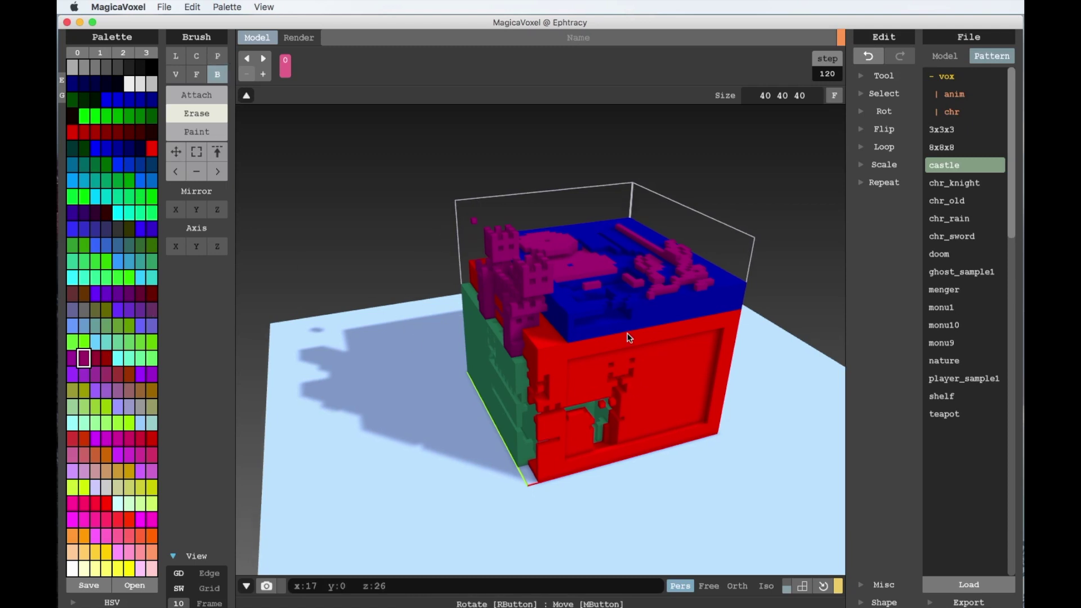
scroll(629, 337, down, 3)
scroll(630, 338, down, 2)
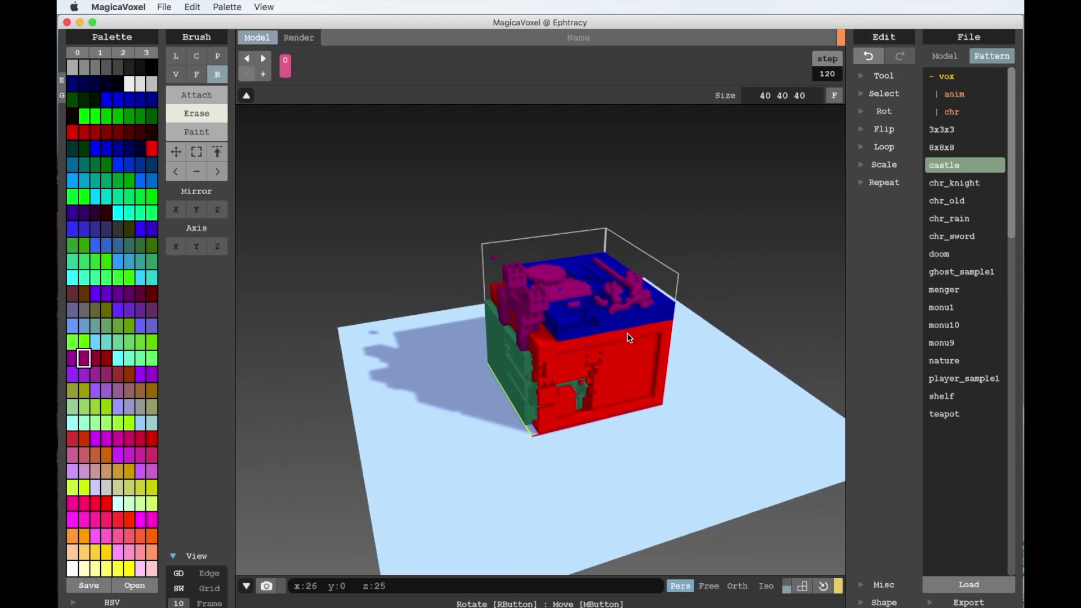
scroll(629, 338, down, 1)
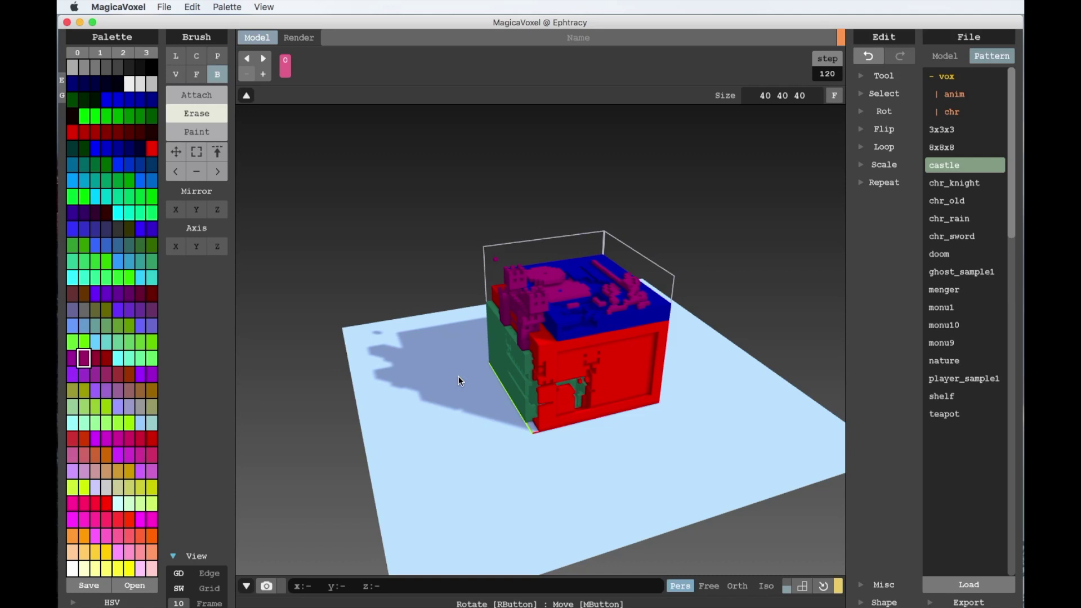
click(768, 97)
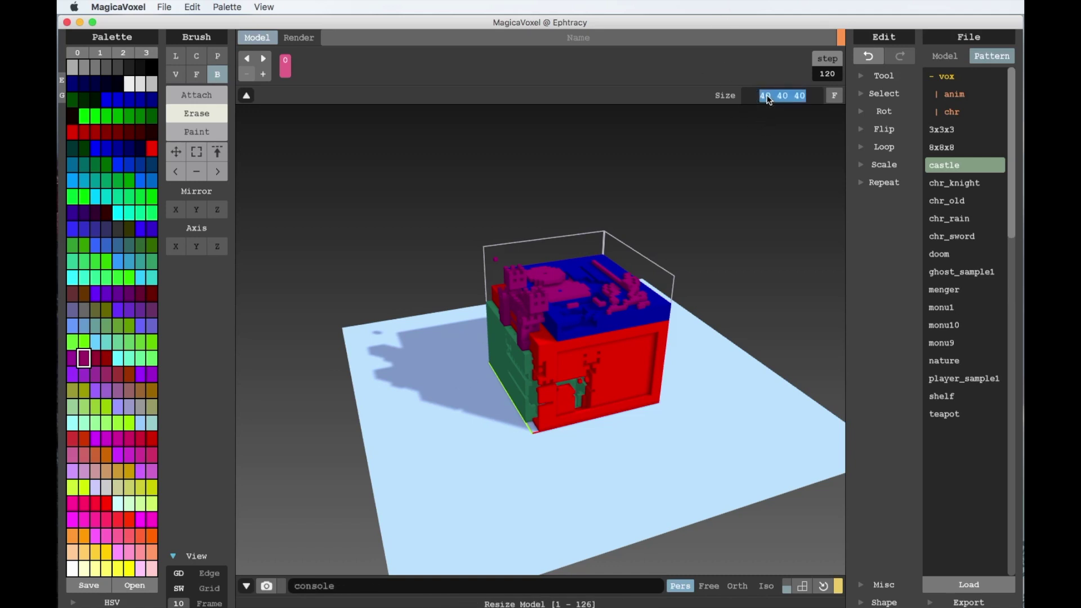
- Change the model size from 40×40×40 to 10×2×10
click(771, 96)
key(BackSpace)
key(BackSpace)
text(10)
click(784, 99)
click(789, 96)
text(2)
click(805, 99)
key(BackSpace)
key(BackSpace)
text(10)
key(Return)
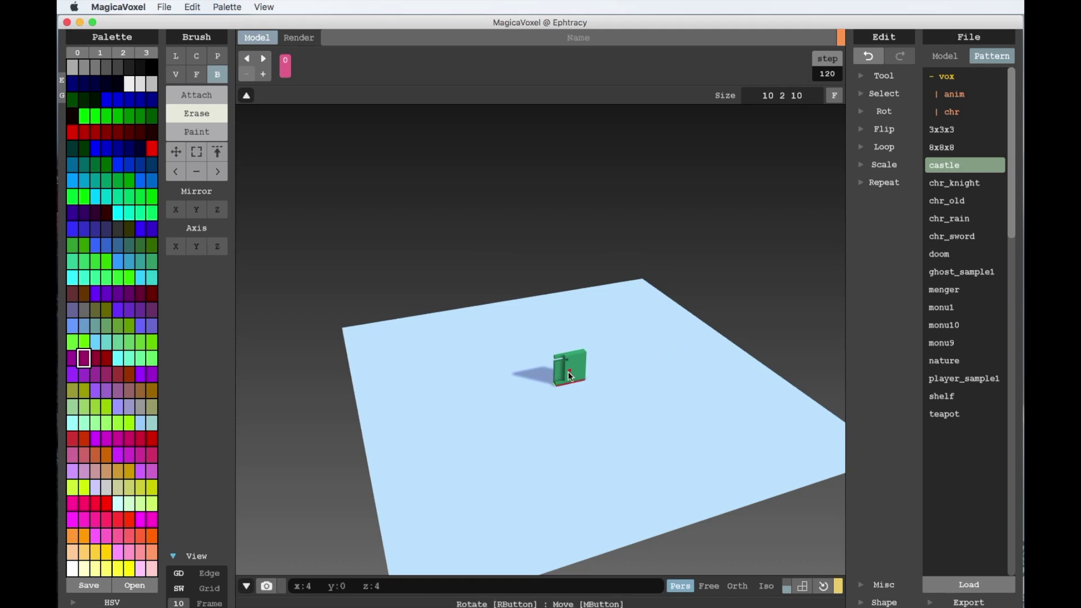
- Zoom and tilt the view to look across the remaining thin green slab
scroll(570, 376, up, 2)
scroll(570, 376, up, 2)
scroll(570, 376, up, 3)
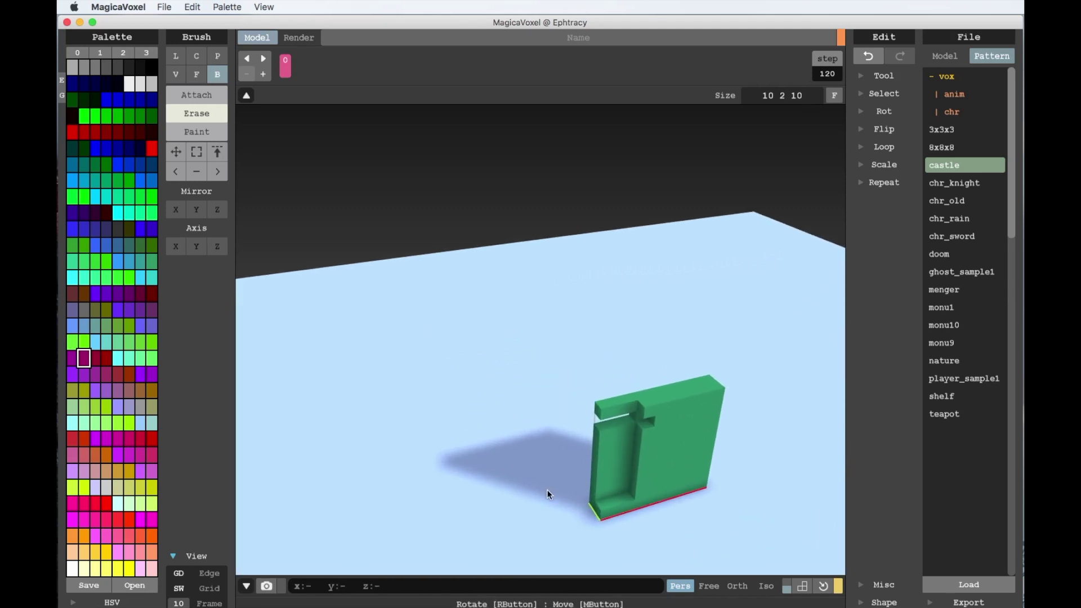
mouse_move(604, 475)
right_down()
mouse_move(607, 494)
mouse_move(598, 478)
right_up()
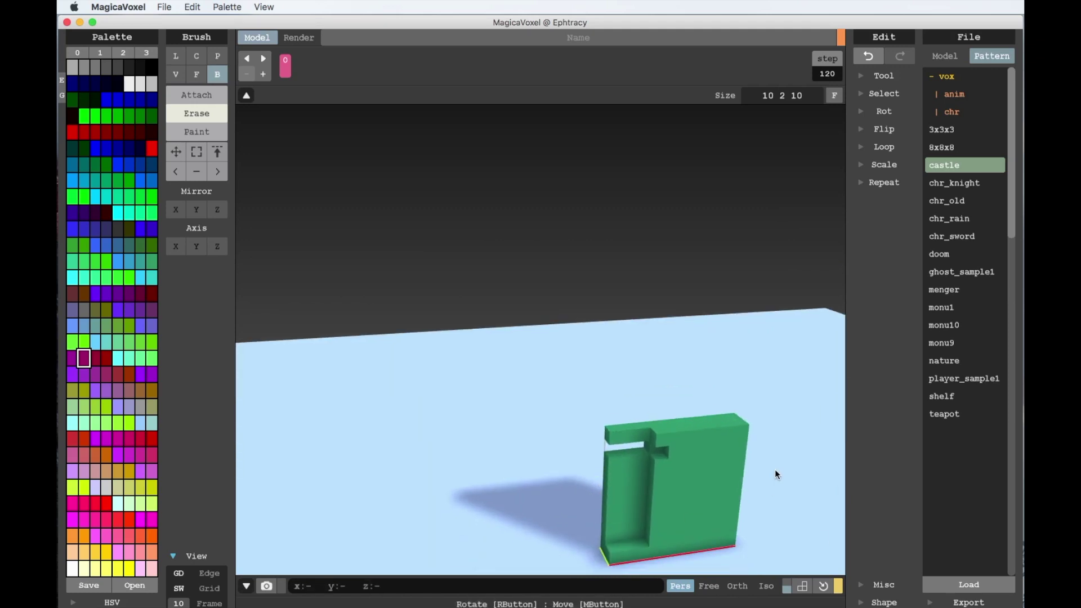
scroll(775, 469, down, 4)
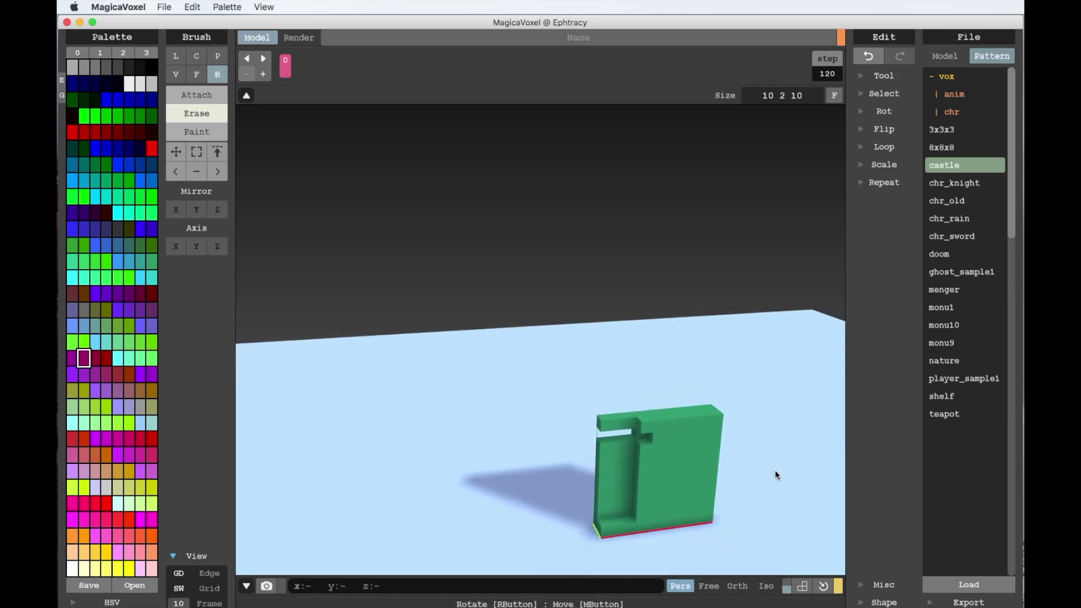
mouse_move(704, 521)
right_down()
mouse_move(524, 526)
mouse_move(442, 471)
mouse_move(447, 507)
mouse_move(611, 500)
mouse_move(654, 463)
mouse_move(674, 528)
mouse_move(711, 499)
right_up()
- Box-select the whole green slab with the region Select tool and delete it
click(205, 158)
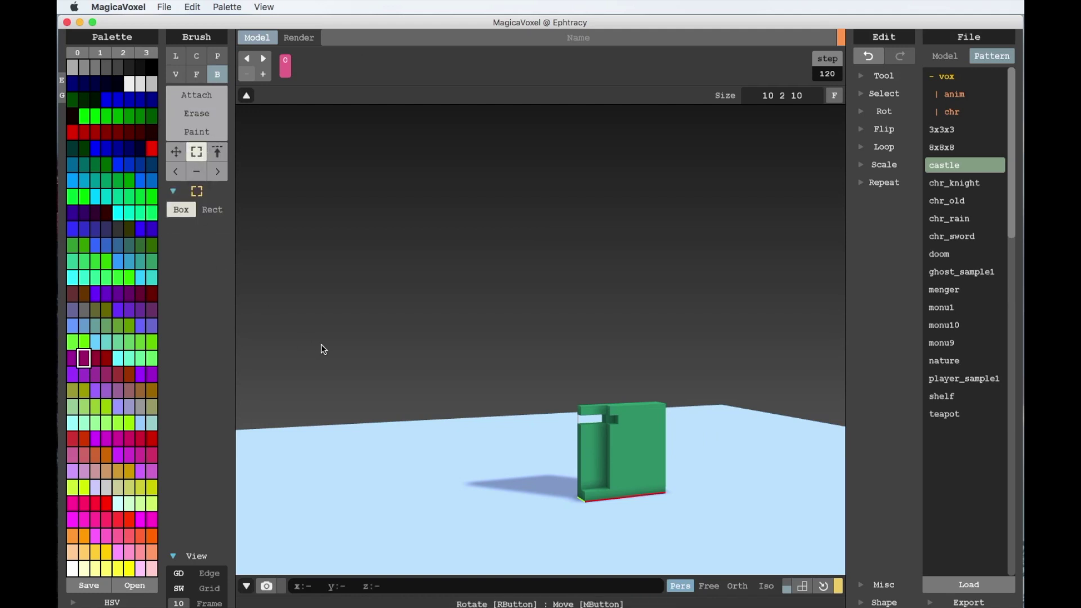
drag(580, 408, 664, 499)
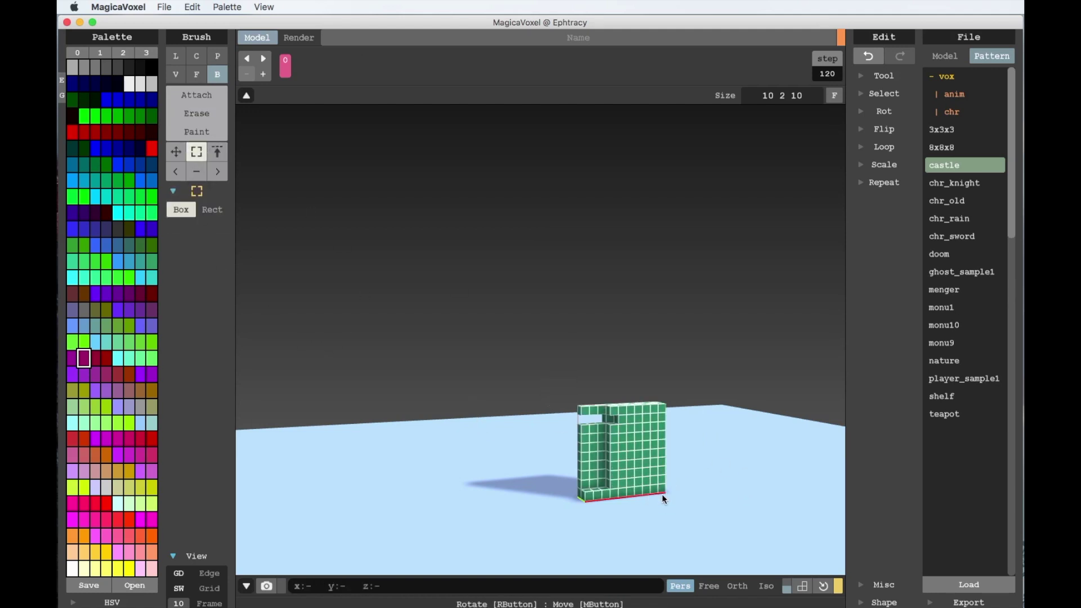
key(Delete)
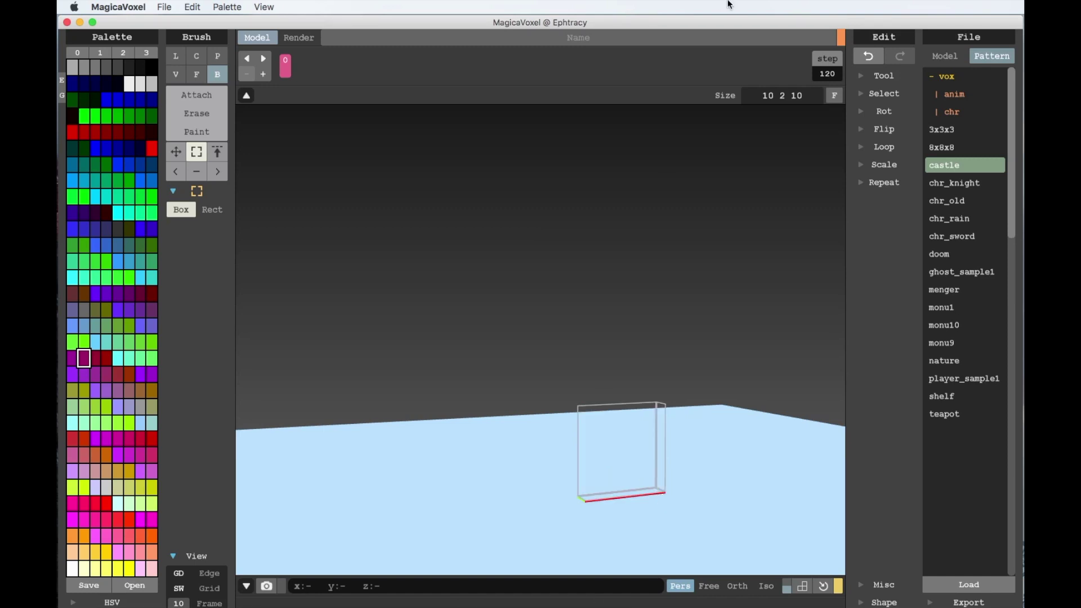
- Enlarge the empty model volume to 10×4×10
click(783, 96)
key(BackSpace)
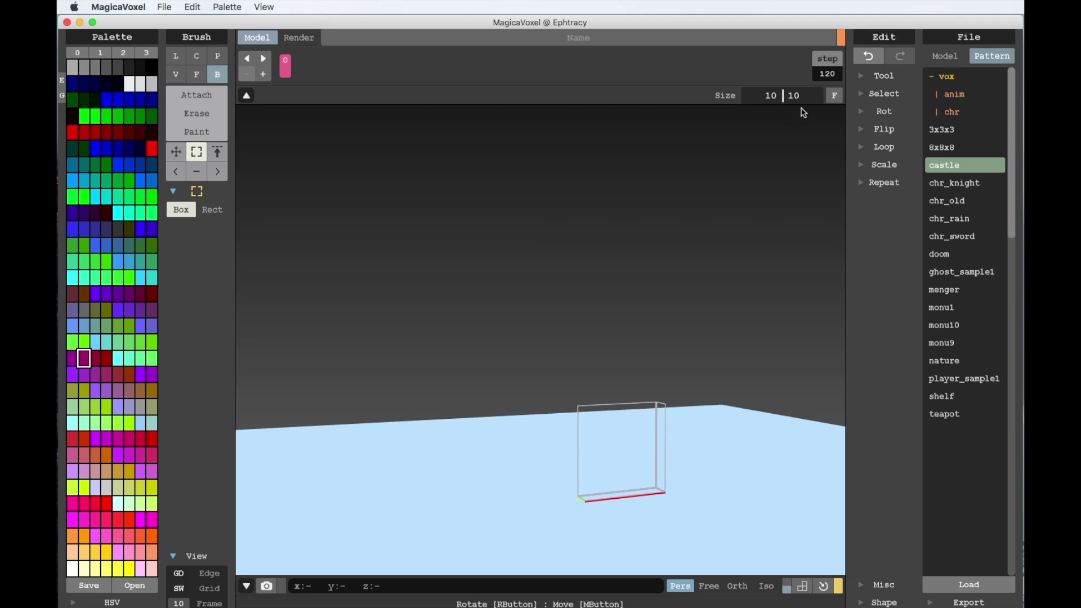
text(4)
key(Return)
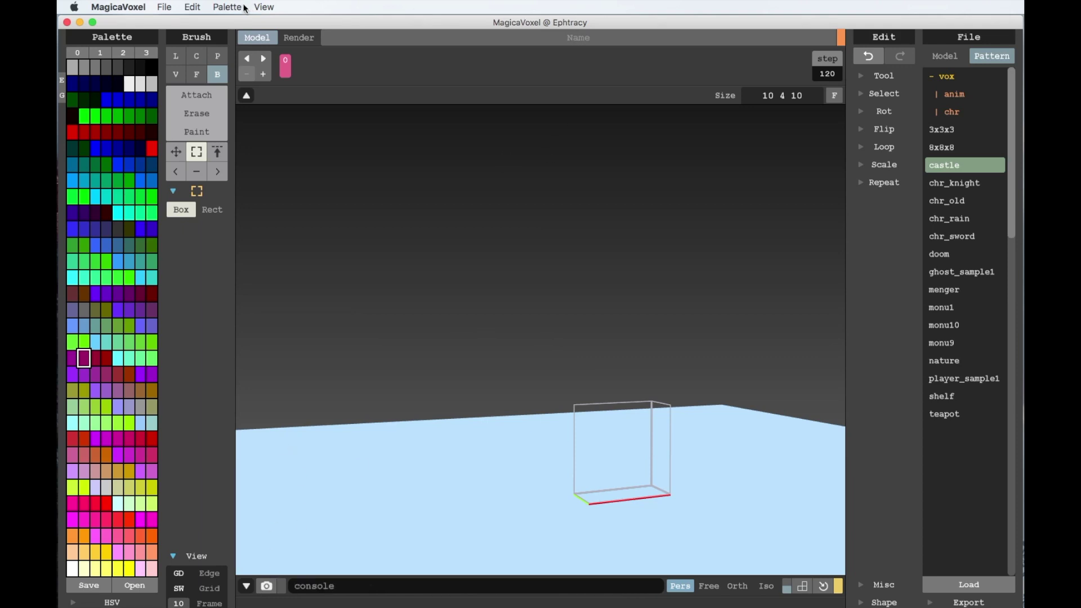
click(165, 8)
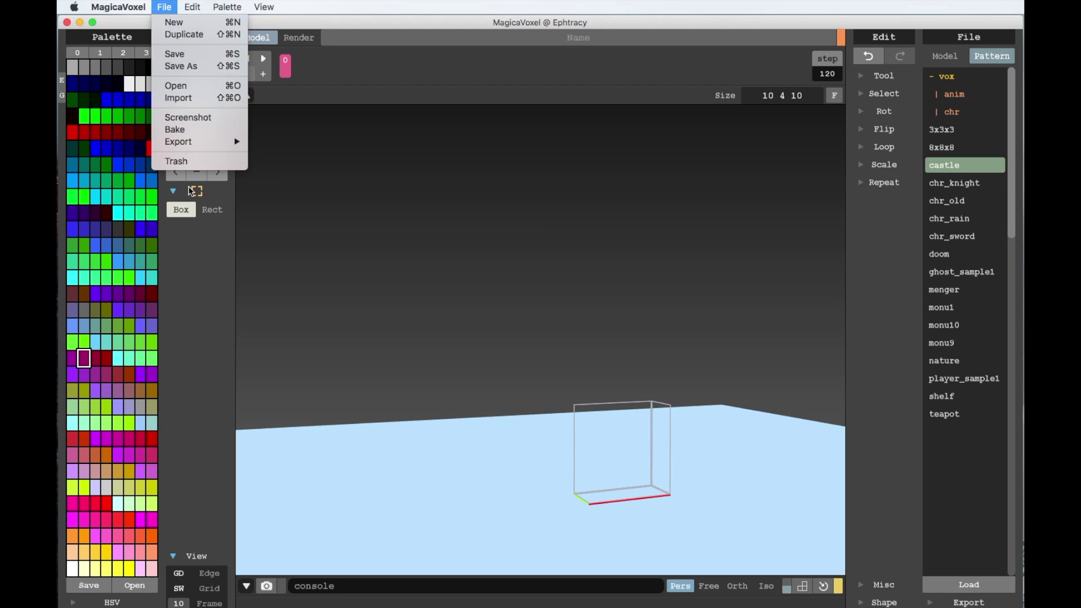
mouse_move(179, 140)
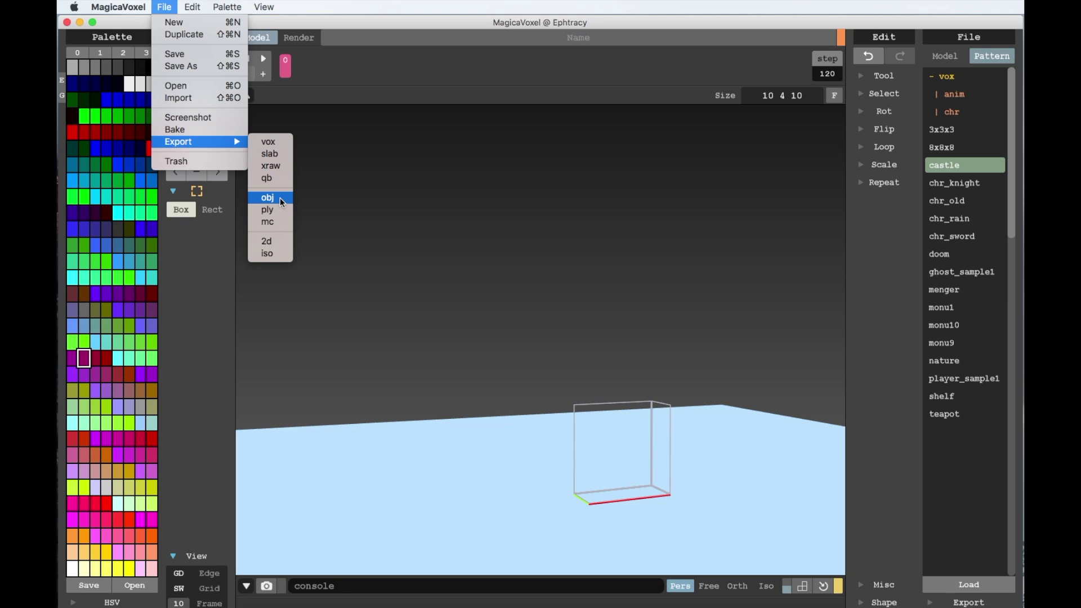
- Choose obj as the export format for the empty 10×4×10 model
click(280, 200)
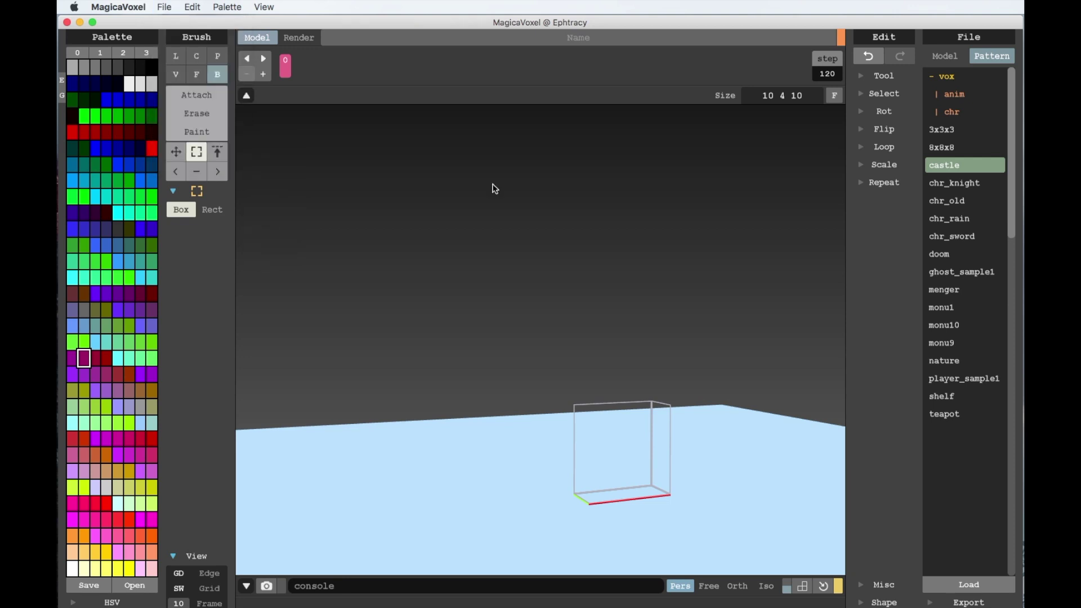